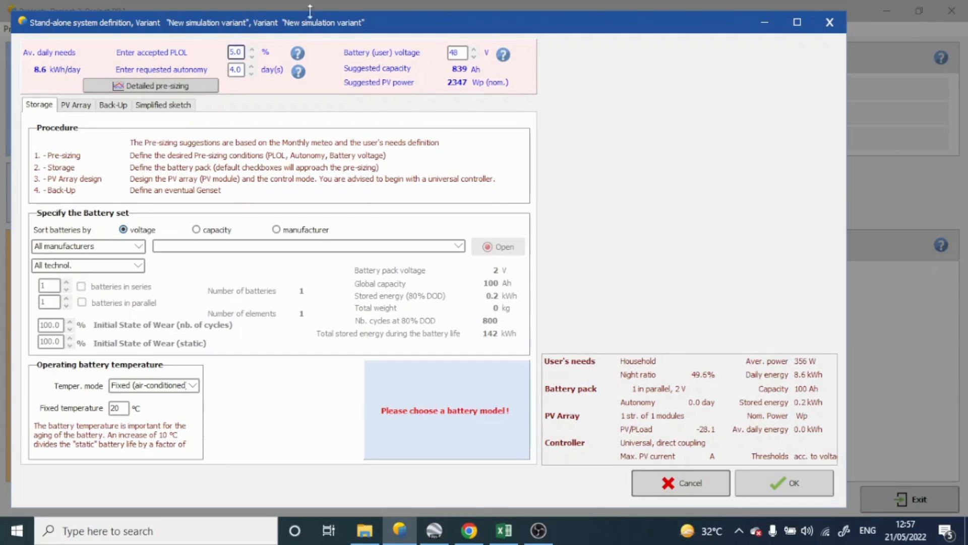
Set the requested autonomy to 1 day and the battery user voltage to 24 V
double_click(332, 19)
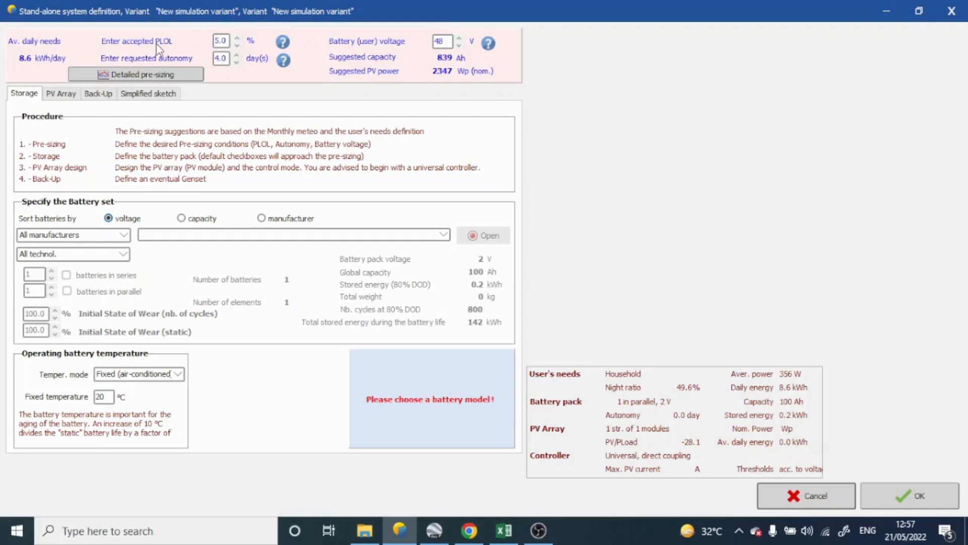
click(217, 57)
click(224, 40)
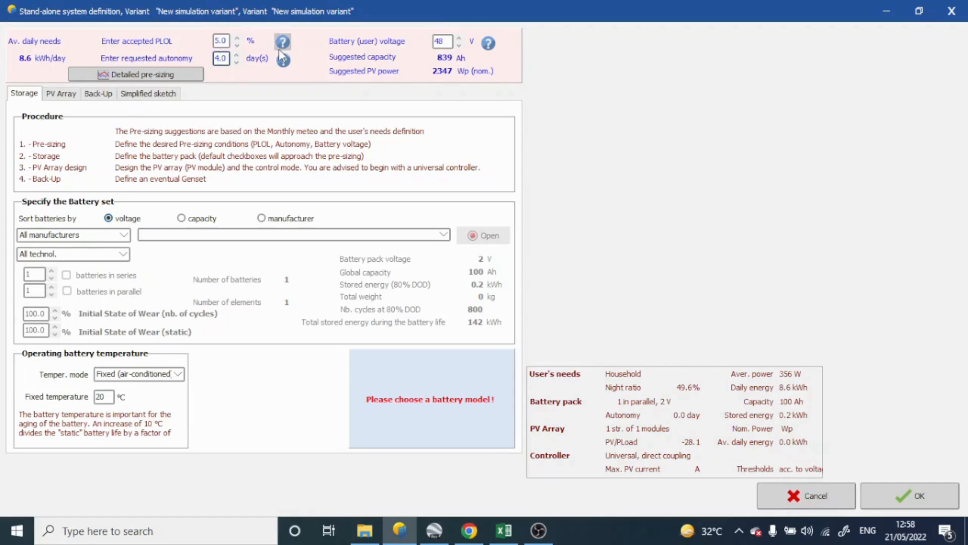
key(BackSpace)
text(1)
click(444, 42)
double_click(448, 42)
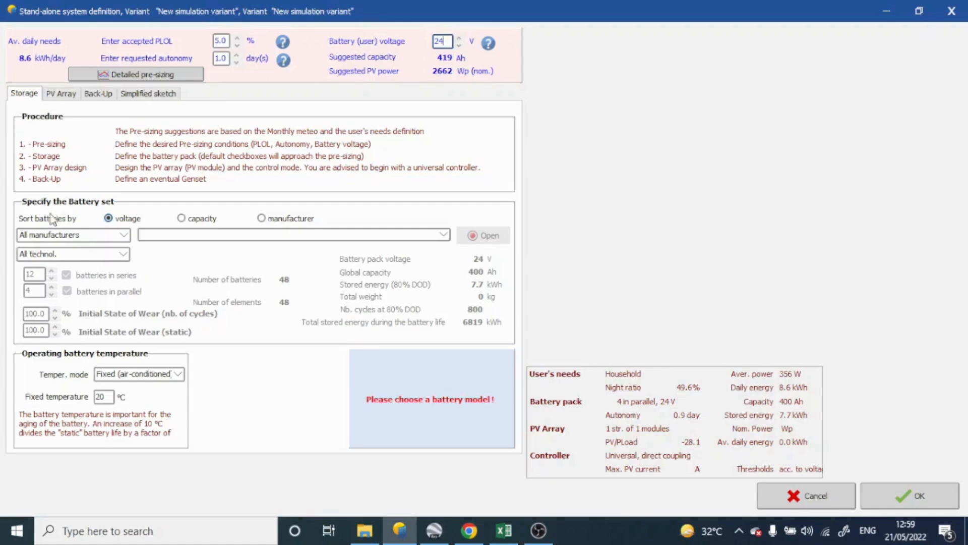
Sort the batteries by manufacturer and limit the battery technology to Lead-acid
click(115, 234)
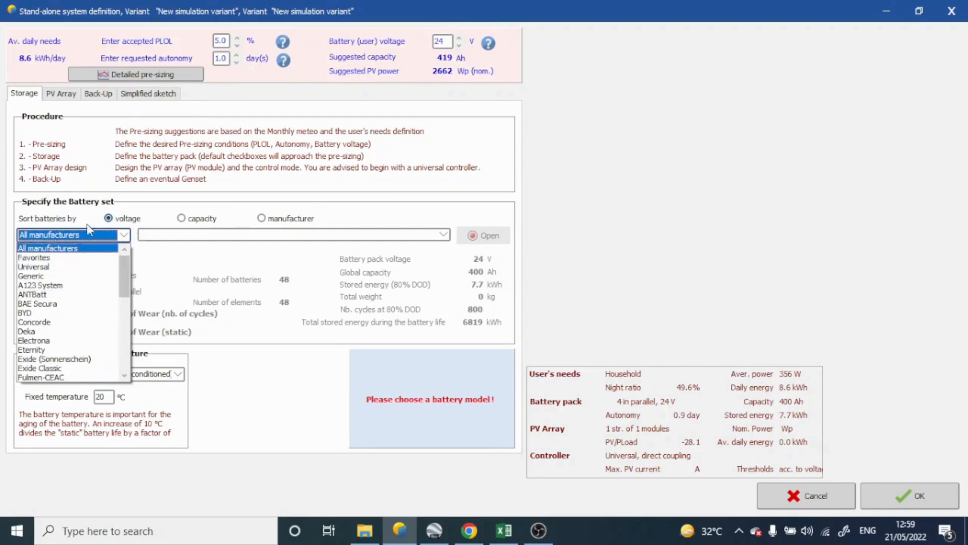
click(197, 223)
click(198, 220)
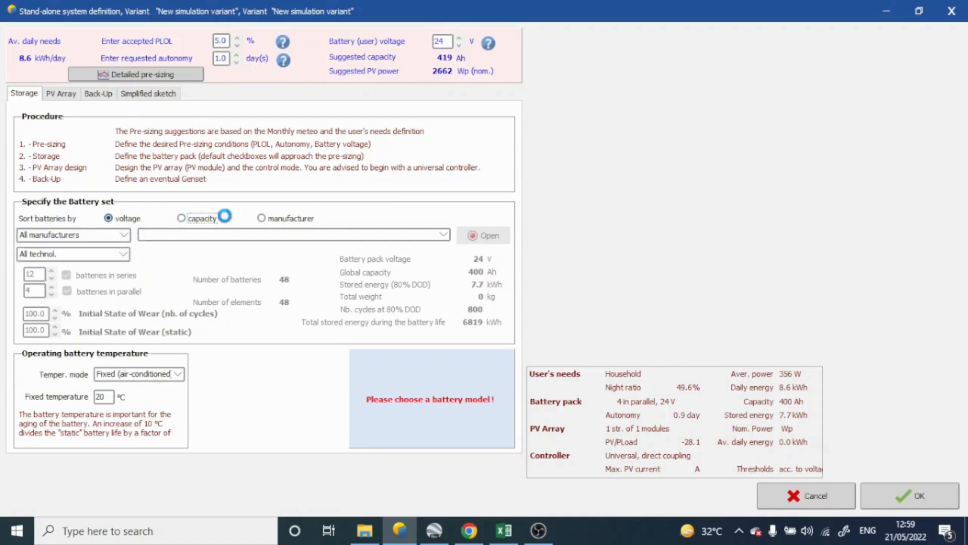
click(265, 221)
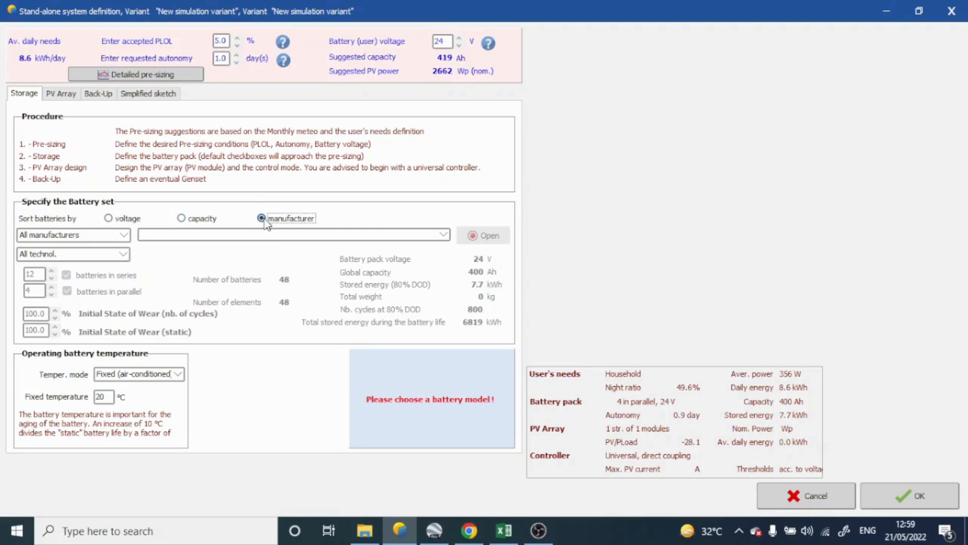
click(117, 257)
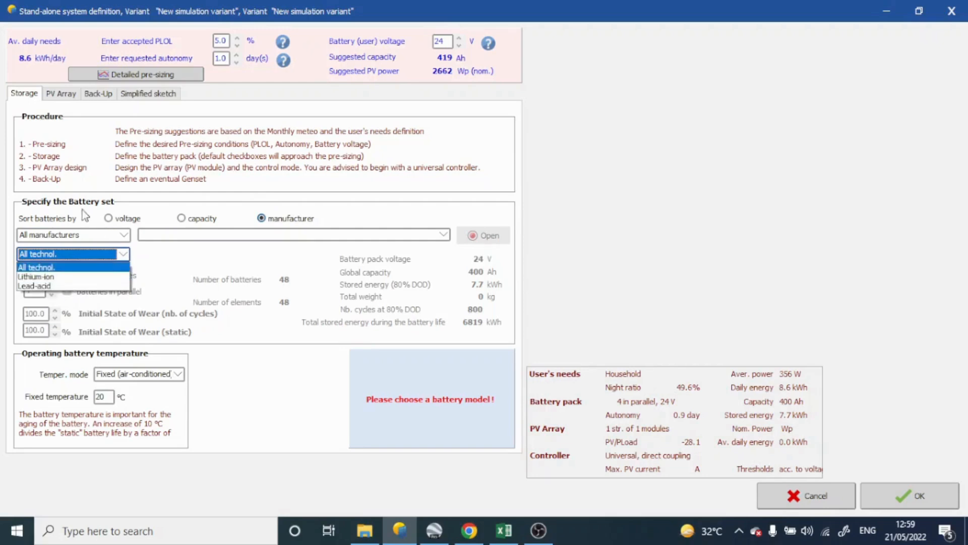
click(59, 287)
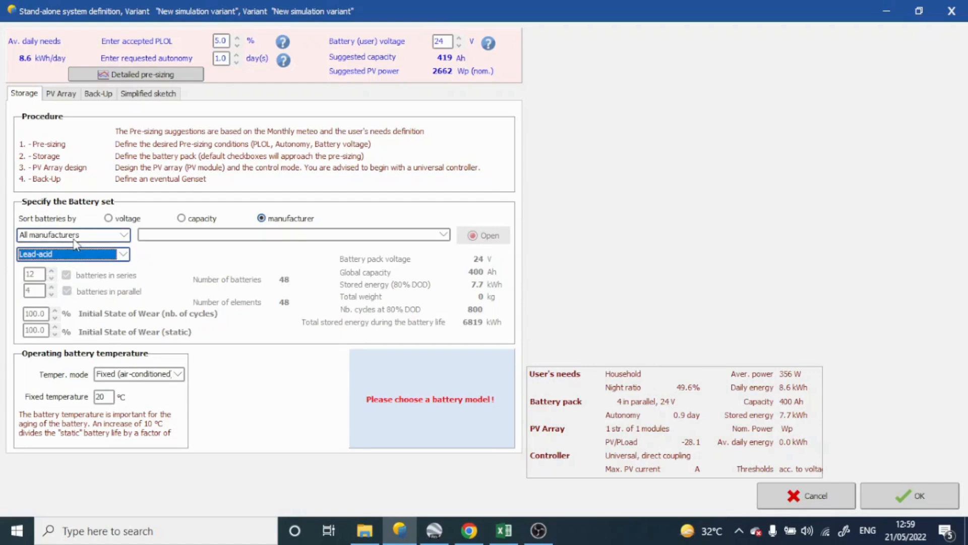
Keep all manufacturers included and look through the available lead-acid battery models
click(123, 235)
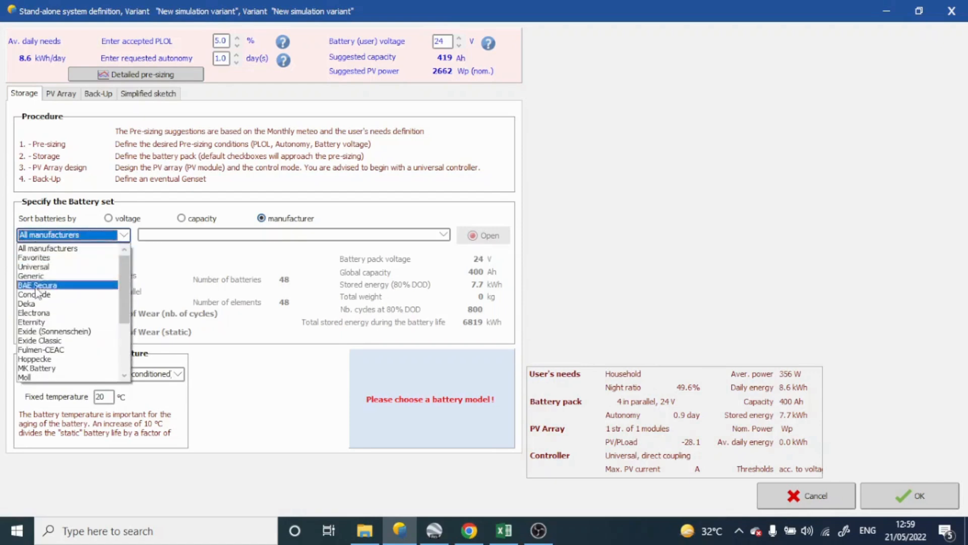
scroll(31, 342, down, 2)
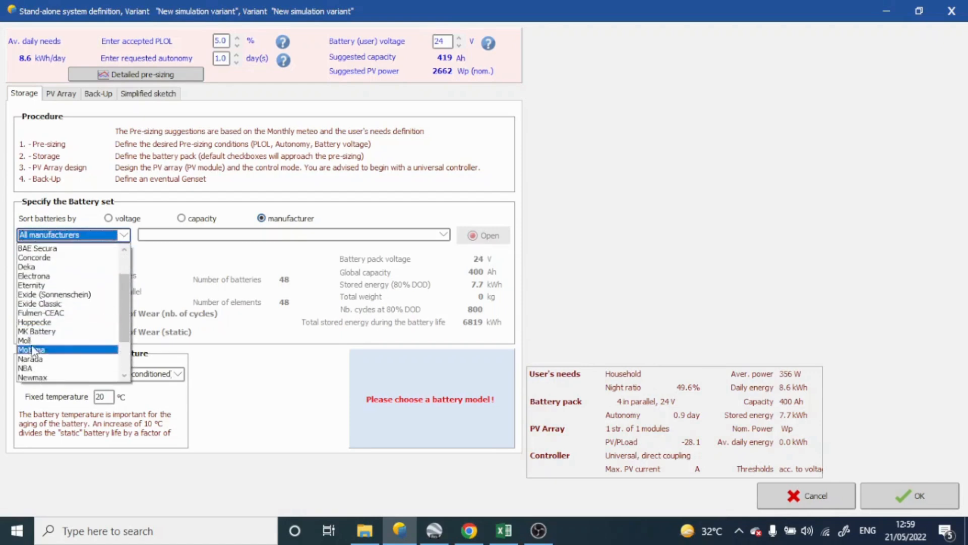
scroll(53, 277, up, 2)
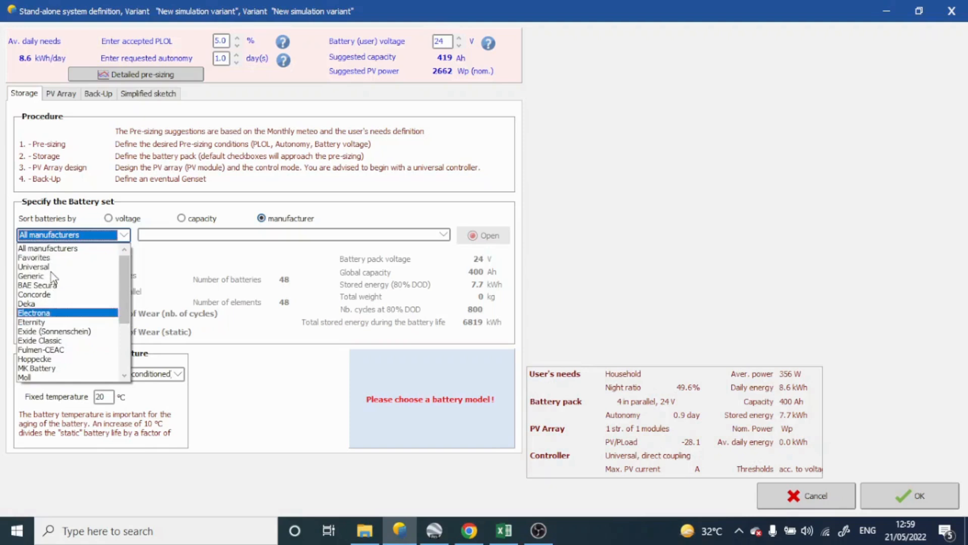
click(65, 248)
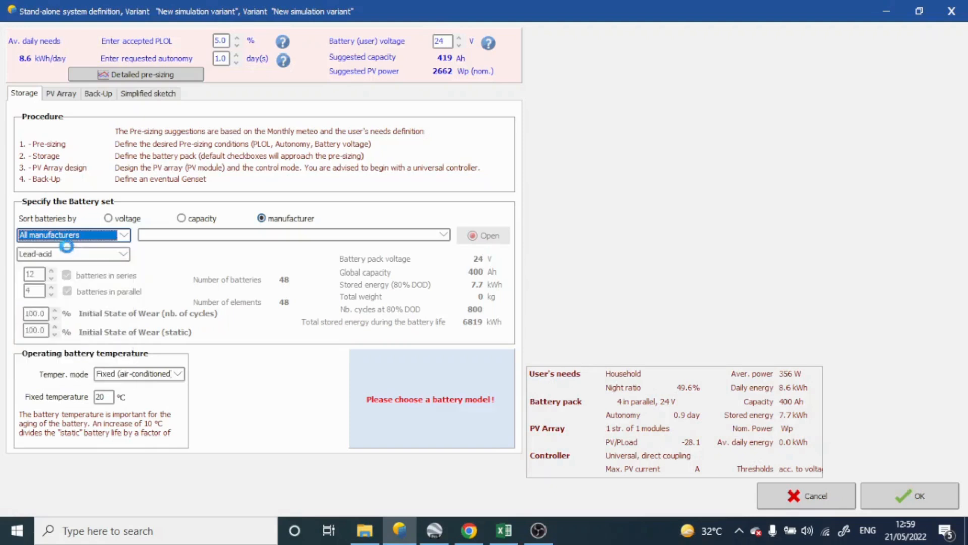
click(188, 236)
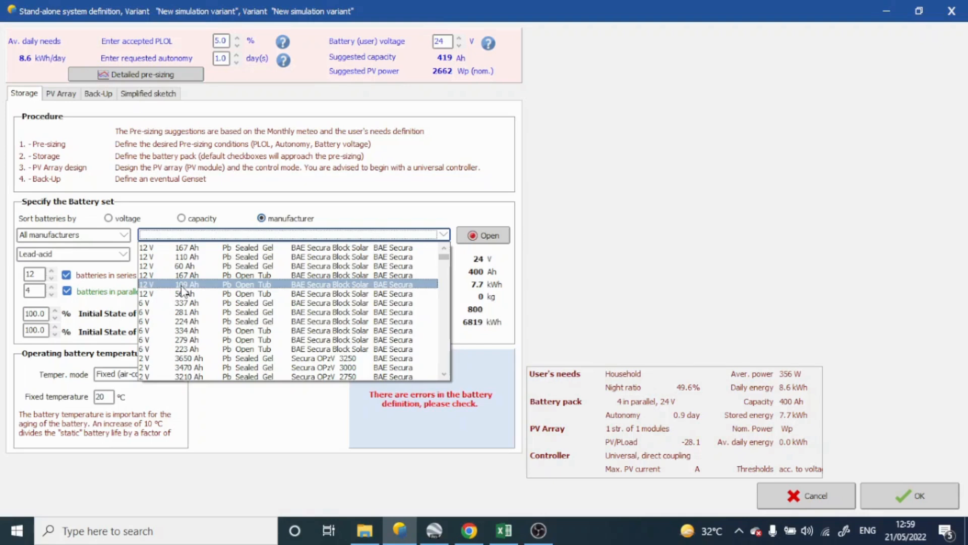
scroll(182, 297, down, 5)
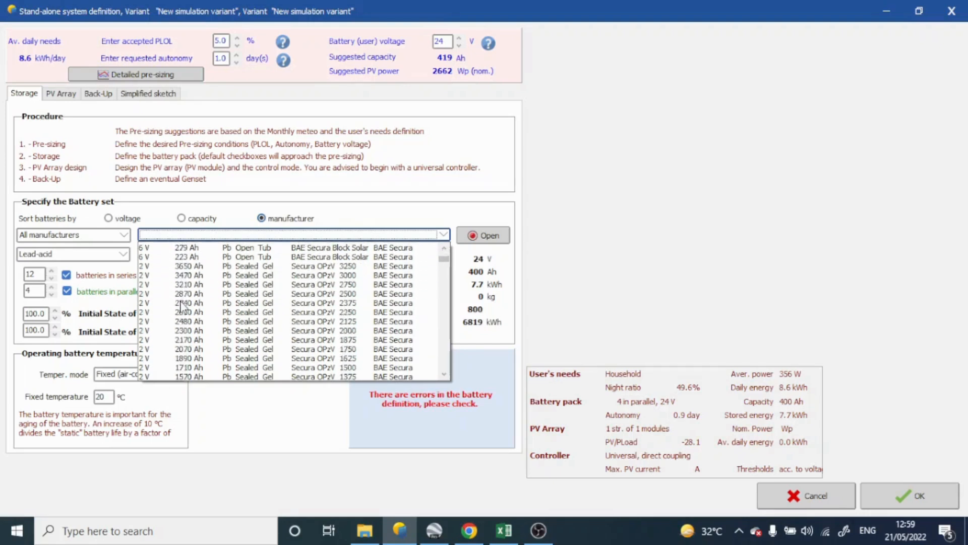
scroll(181, 306, up, 5)
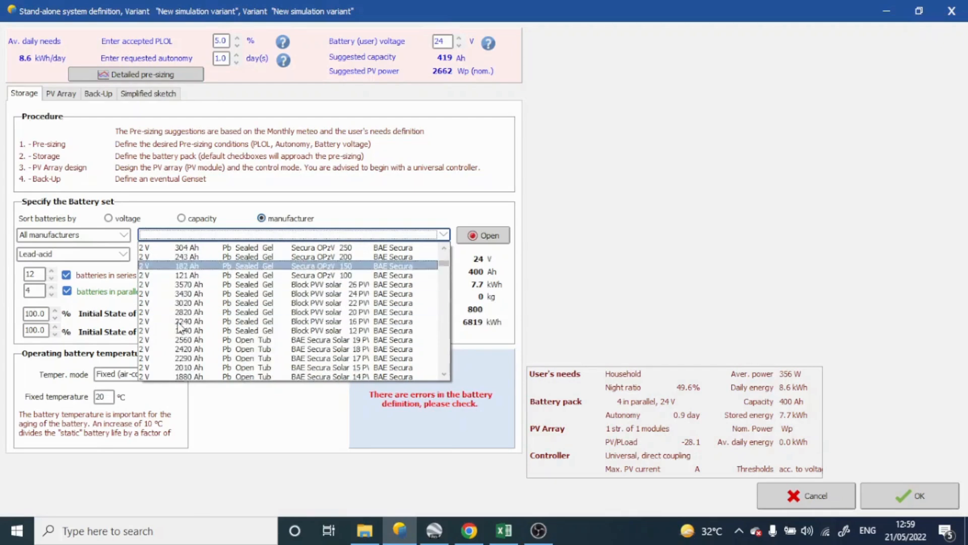
scroll(181, 333, down, 5)
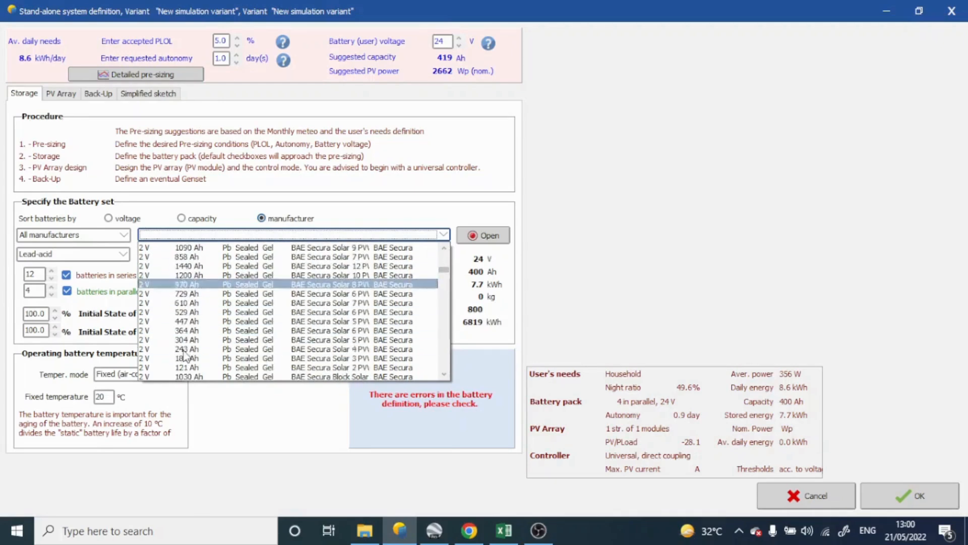
scroll(187, 355, down, 2)
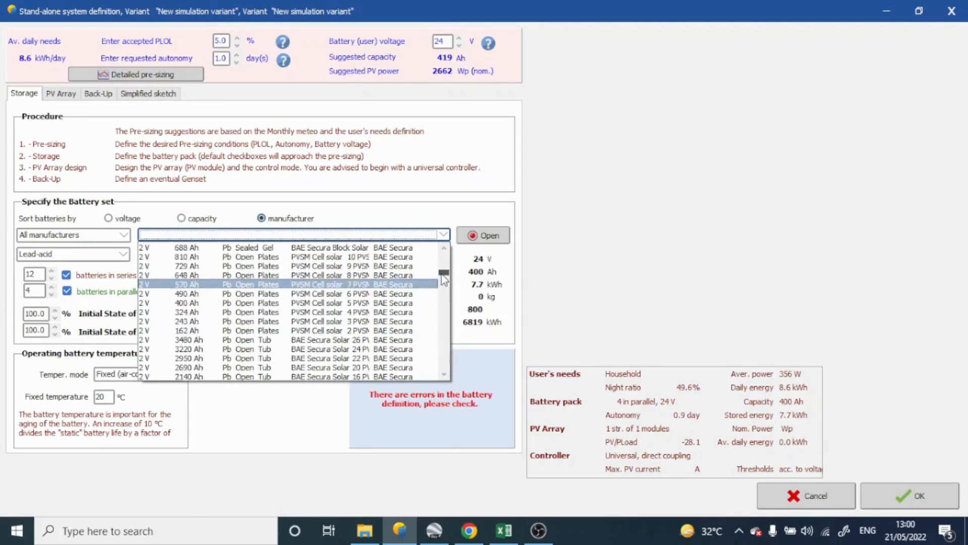
drag(442, 274, 473, 241)
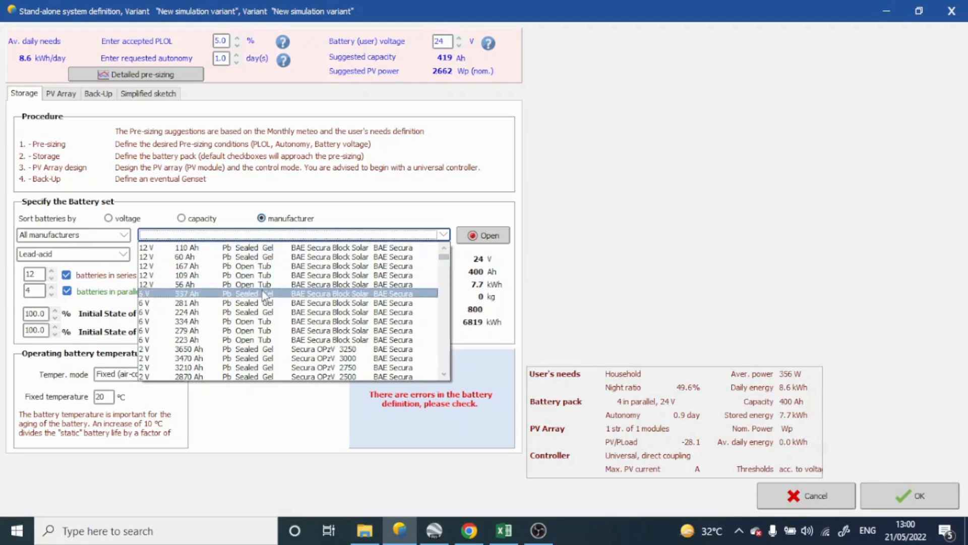
scroll(274, 333, down, 2)
scroll(272, 332, up, 2)
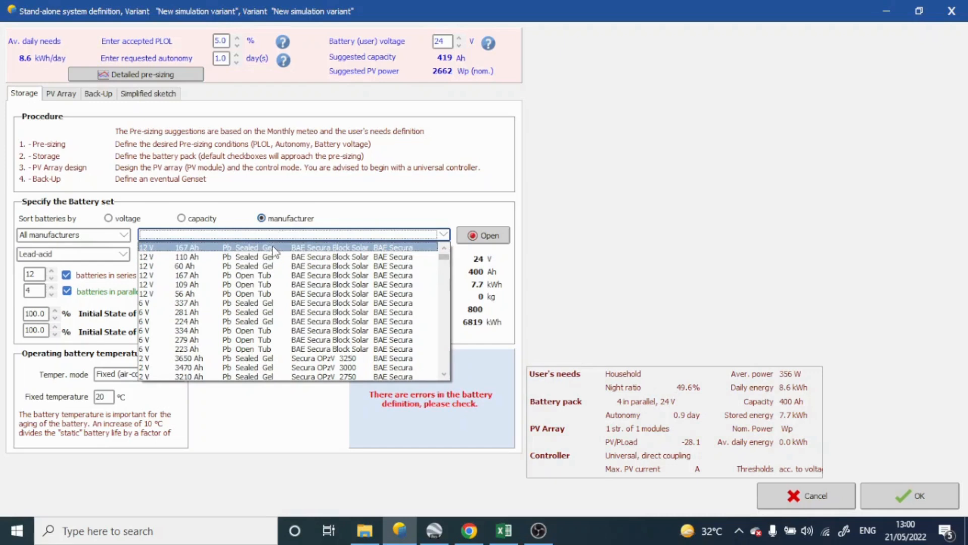
Switch the battery technology to Lithium-ion and look through the models offered
click(128, 253)
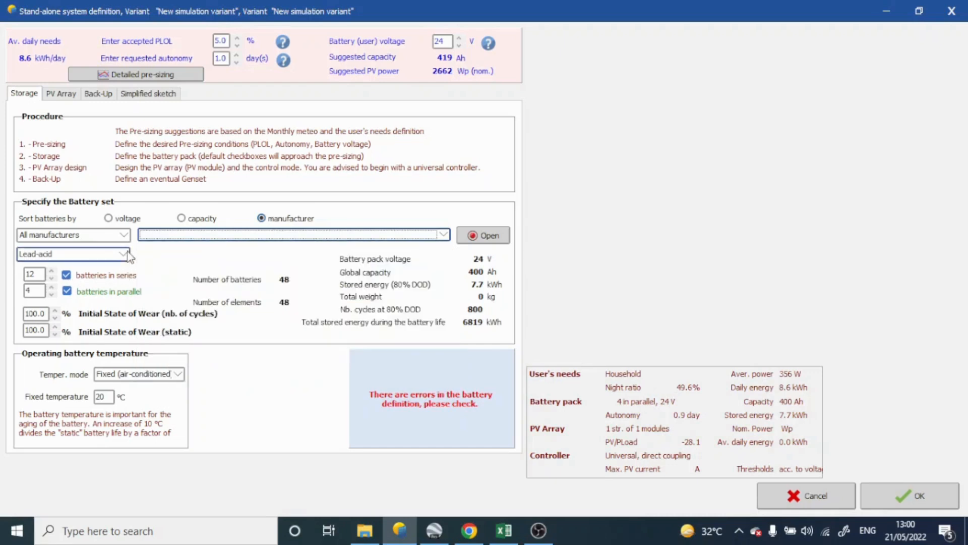
click(128, 252)
click(95, 276)
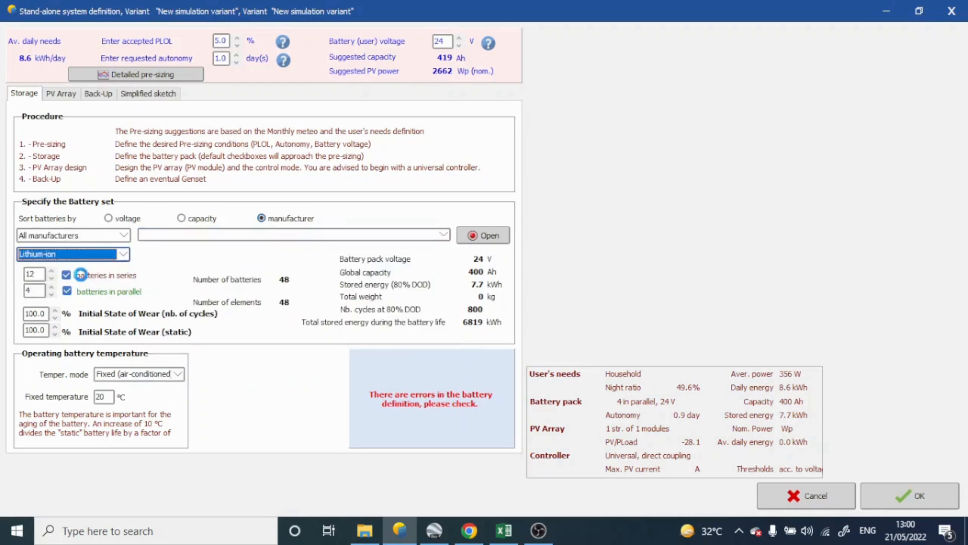
click(207, 235)
scroll(207, 278, down, 5)
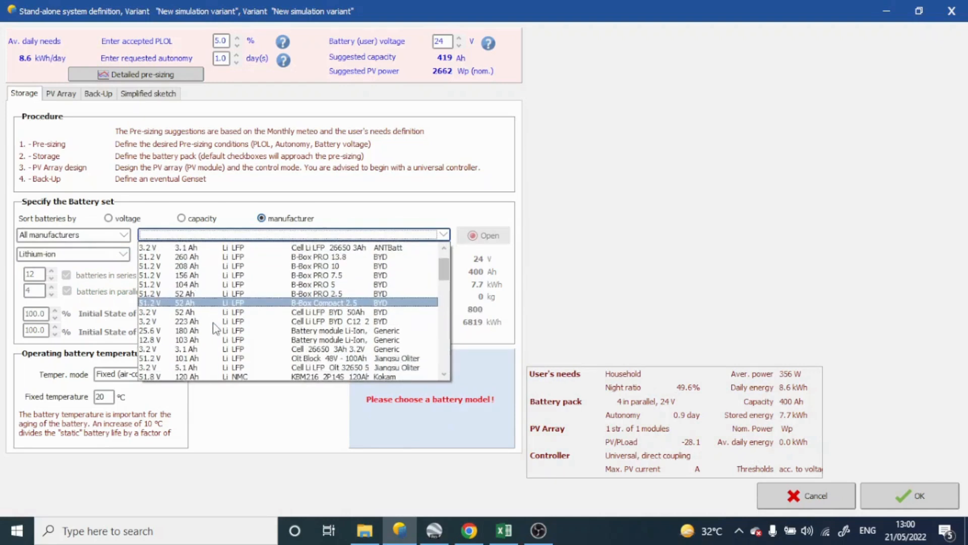
scroll(216, 330, down, 6)
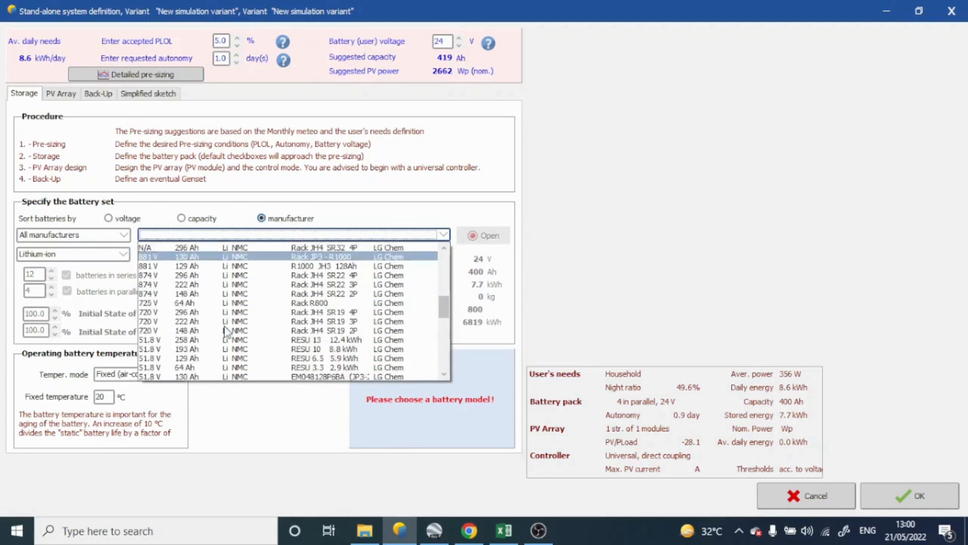
scroll(221, 341, down, 4)
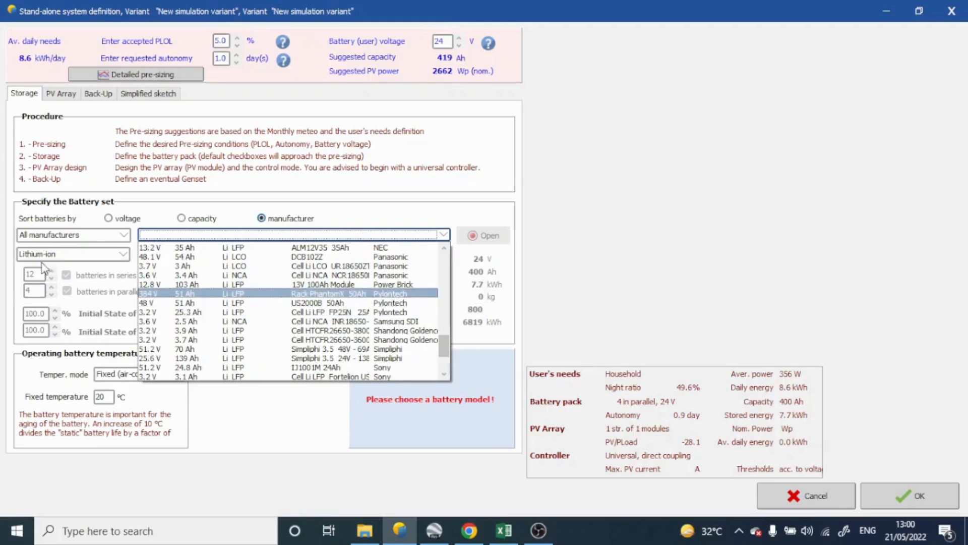
Set the technology to Lead-acid and the manufacturer to Exide Classic, and select the 12 V, 155 Ah OPzS Solar 210 battery
click(131, 259)
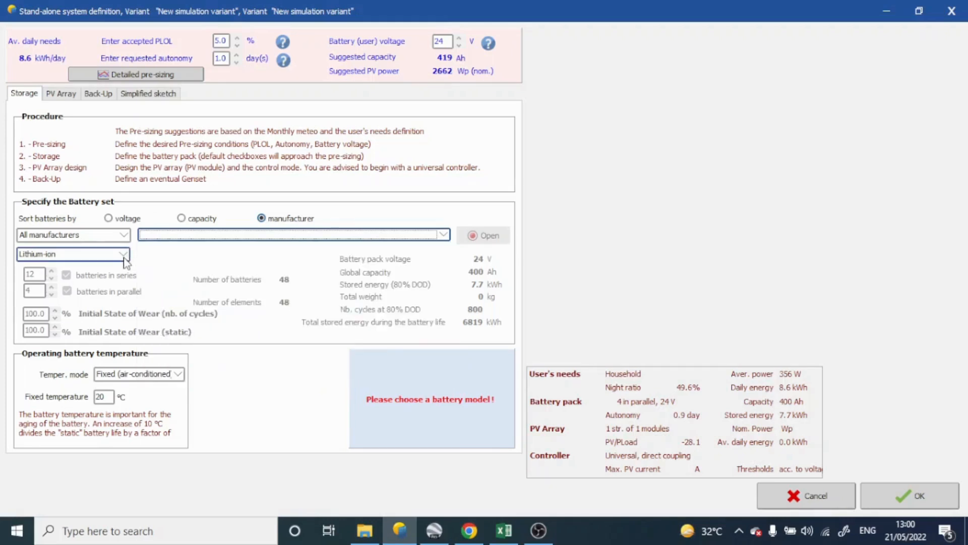
click(124, 256)
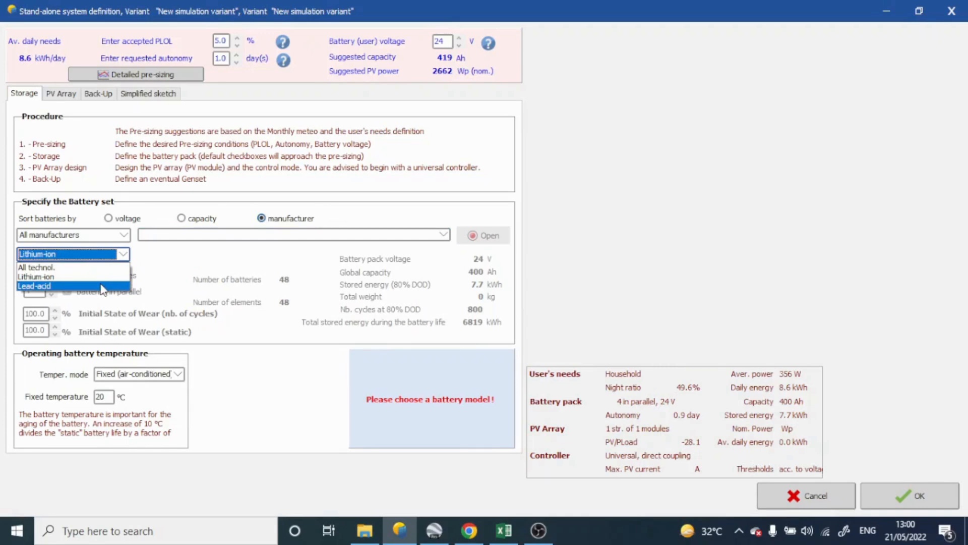
click(102, 287)
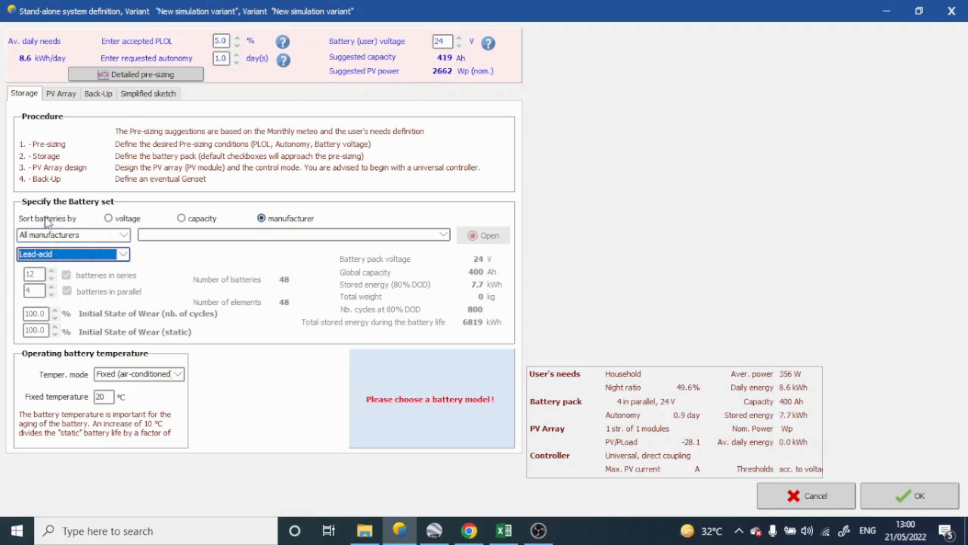
click(94, 235)
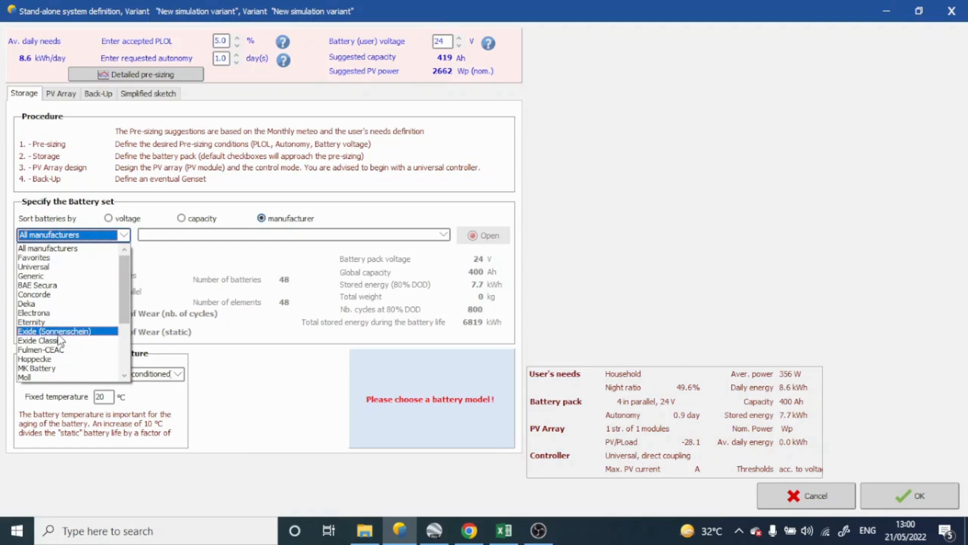
click(33, 342)
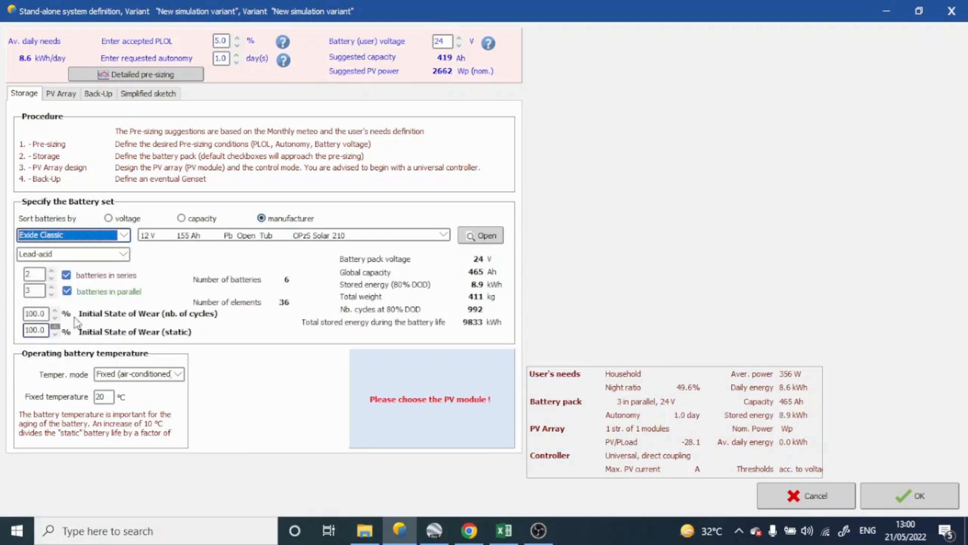
click(220, 237)
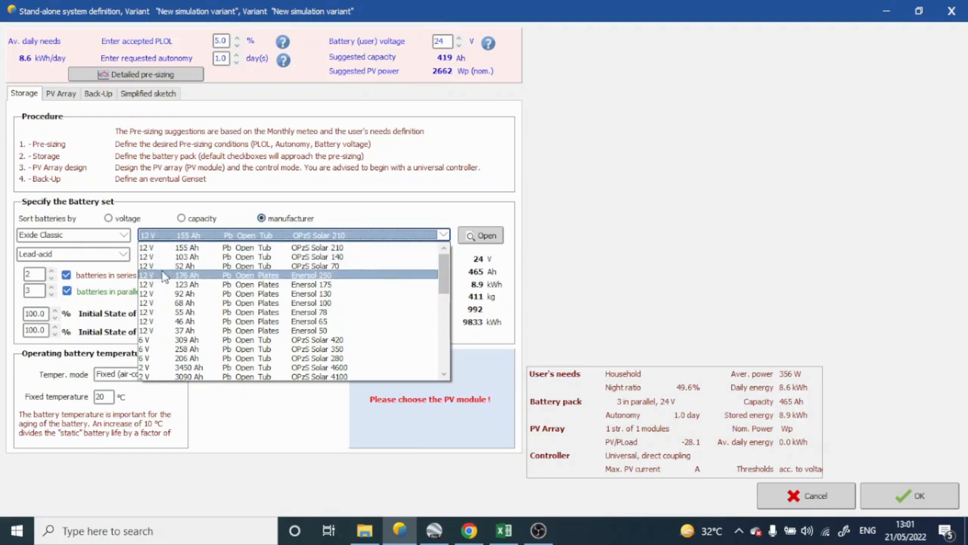
click(164, 248)
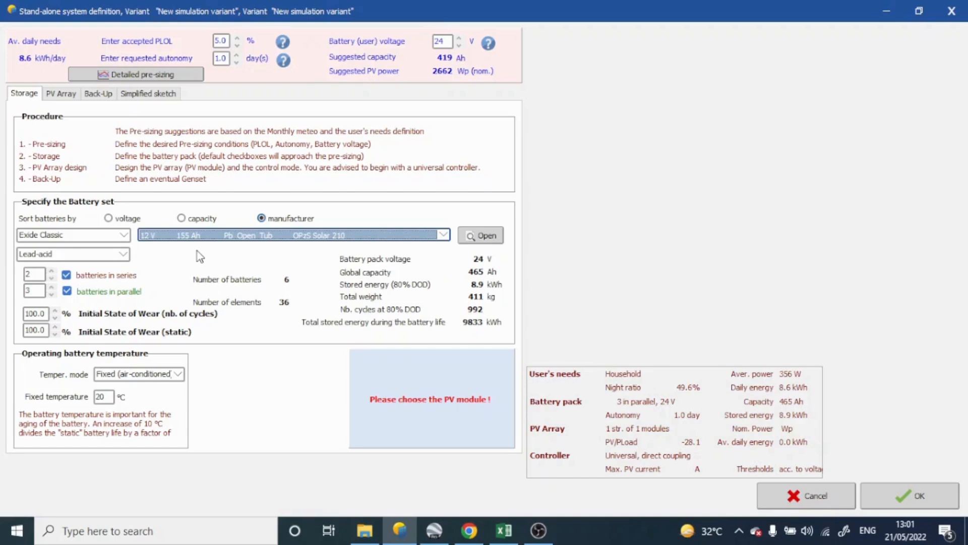
Open the definition of the selected OPzS Solar 210 battery and examine its basic parameters
click(484, 238)
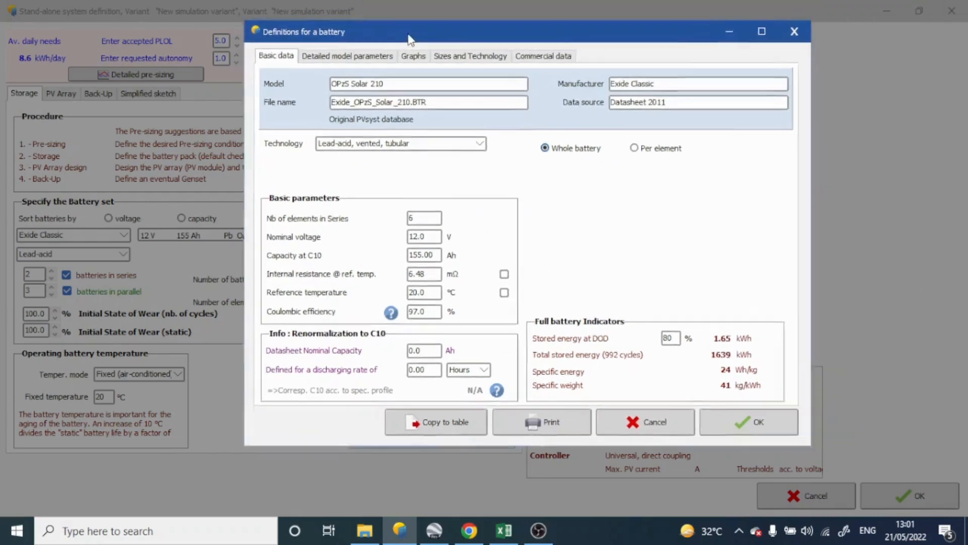
drag(409, 40, 284, 43)
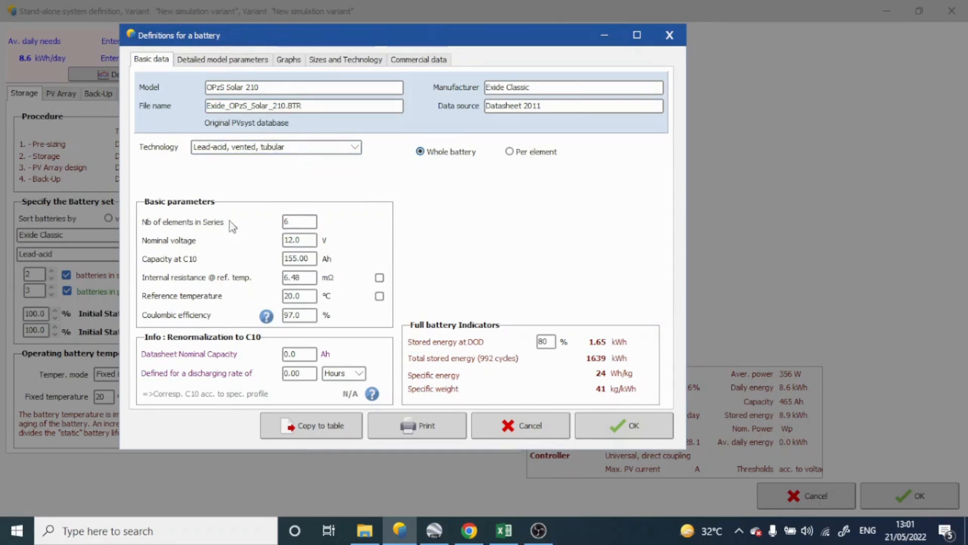
click(315, 222)
key(Tab)
mouse_move(314, 277)
Examine the battery's open circuit voltage settings in the detailed model parameters, and return to its basic data
click(232, 66)
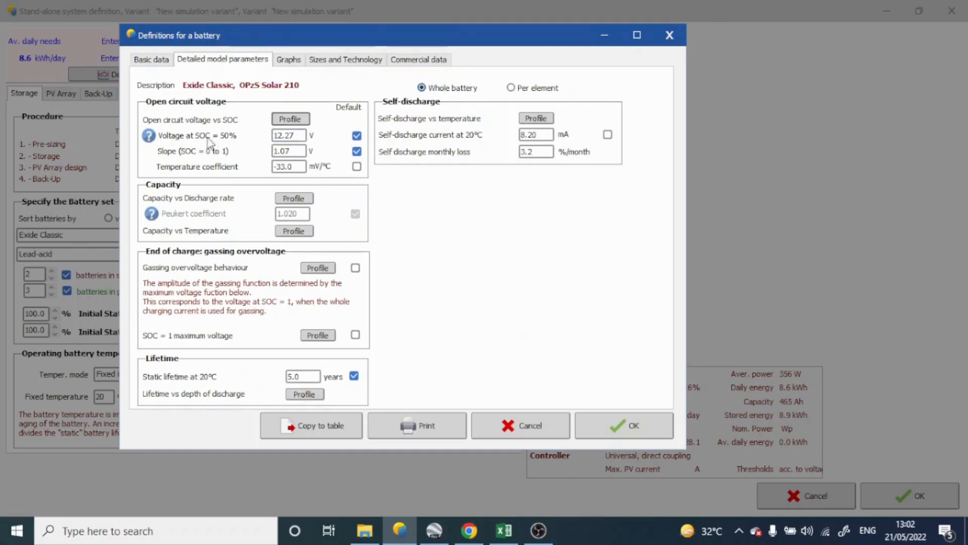
click(292, 150)
click(291, 137)
click(162, 63)
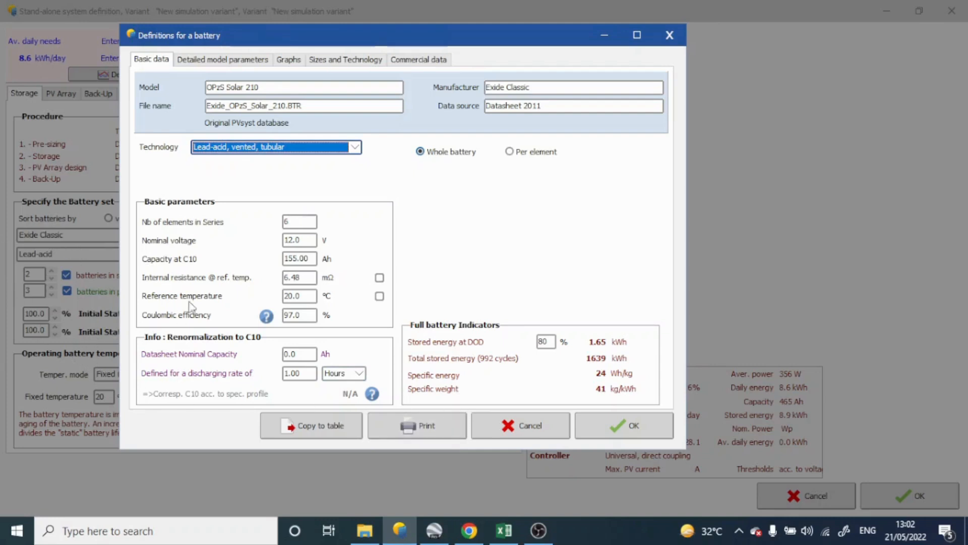
Examine the battery's graphs and its width, depth, height and weight, and return to the basic data
click(279, 61)
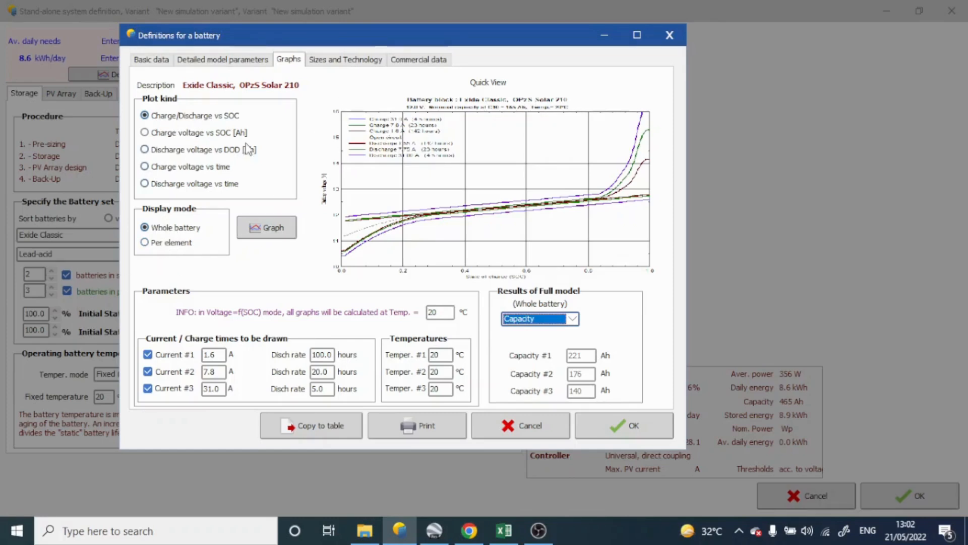
click(341, 65)
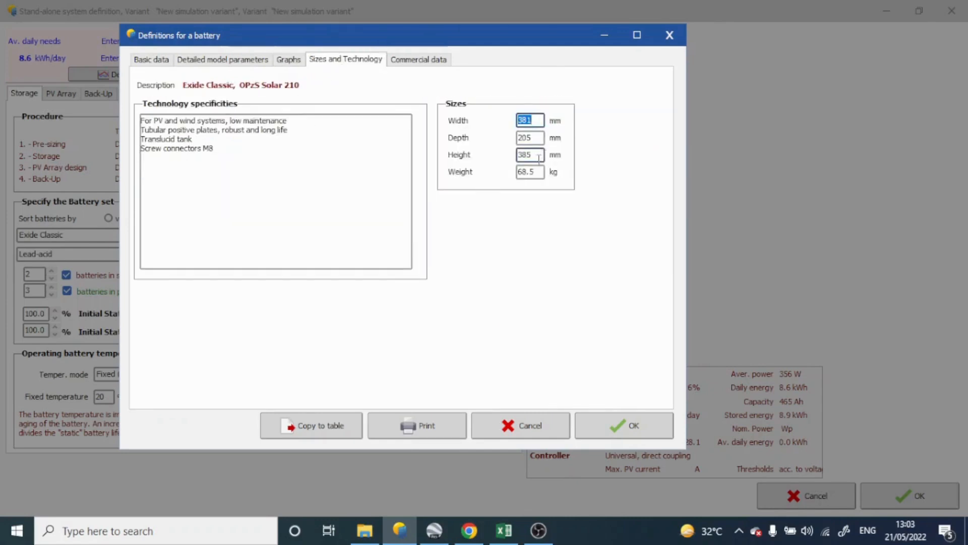
click(534, 121)
click(536, 138)
click(536, 172)
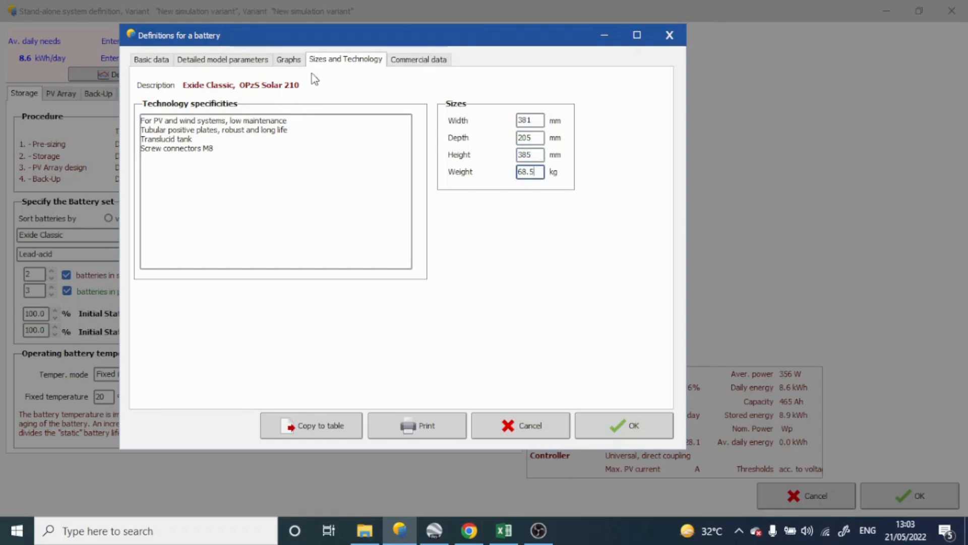
click(288, 61)
click(154, 59)
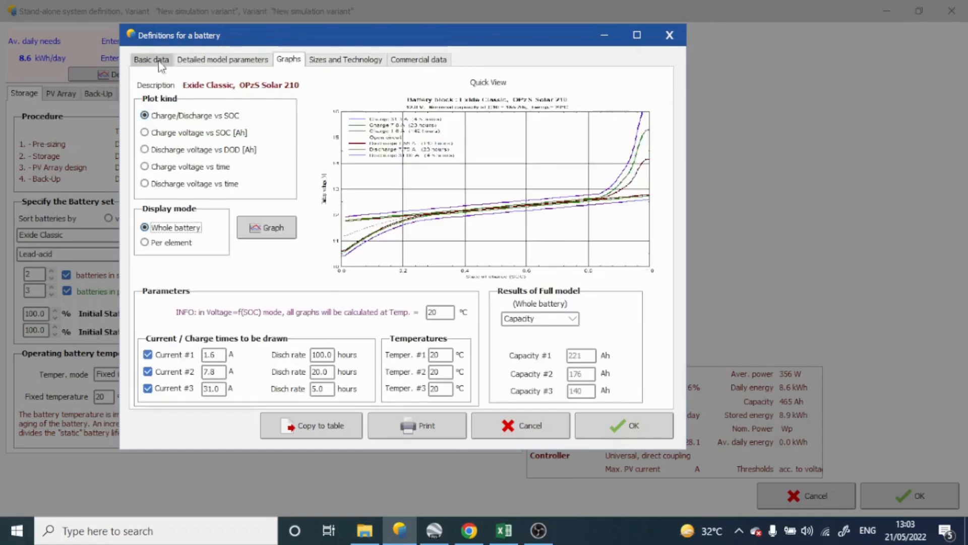
Check the number of elements in series, look through the battery's sizes and commercial data, and return to the basic data
click(298, 223)
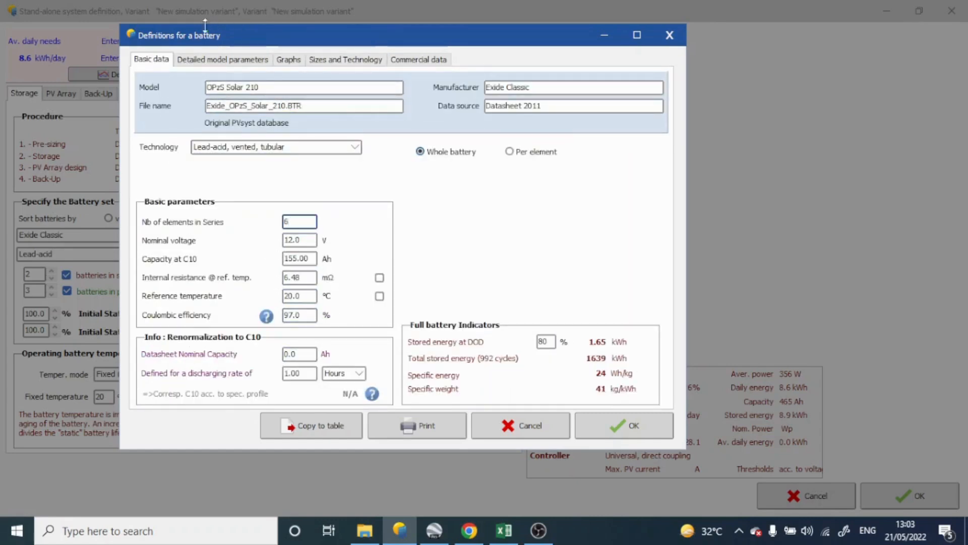
click(326, 61)
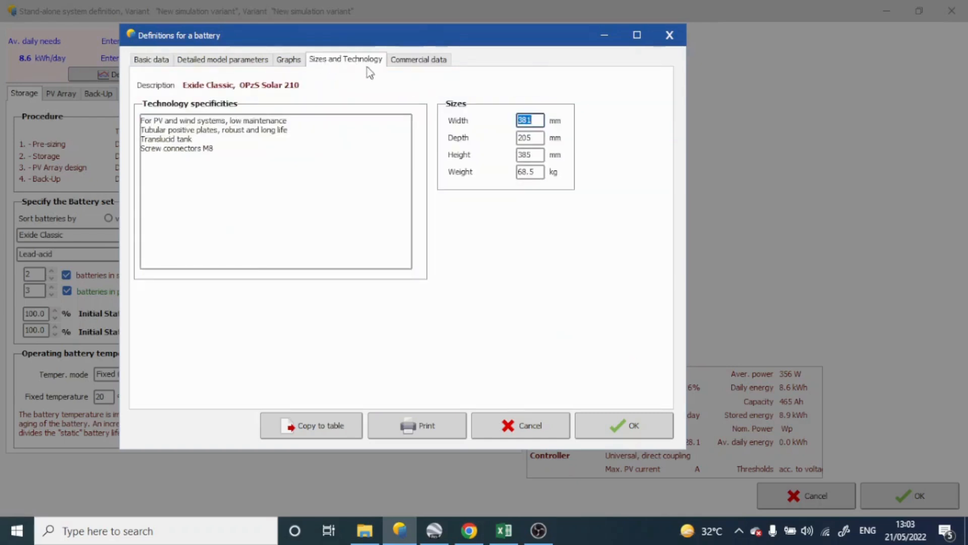
click(399, 65)
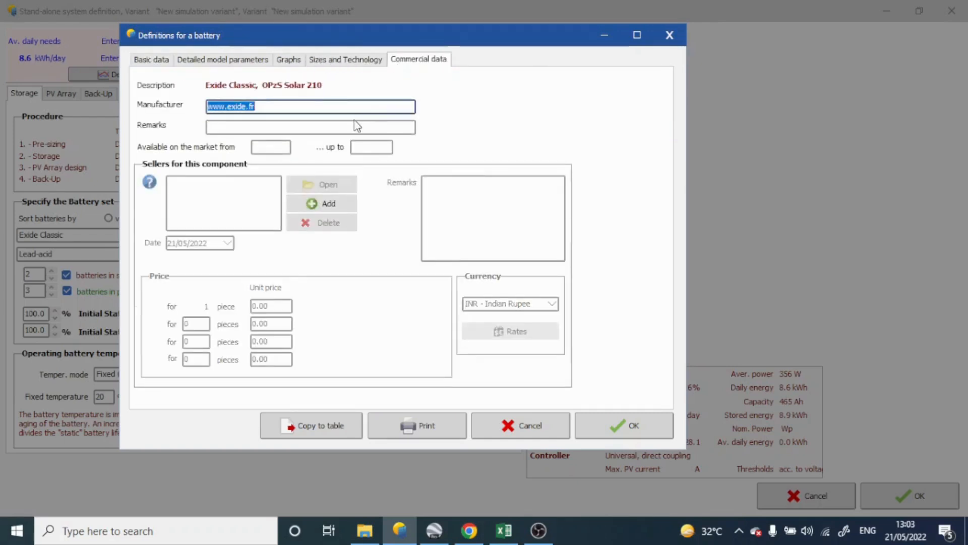
click(323, 63)
click(151, 59)
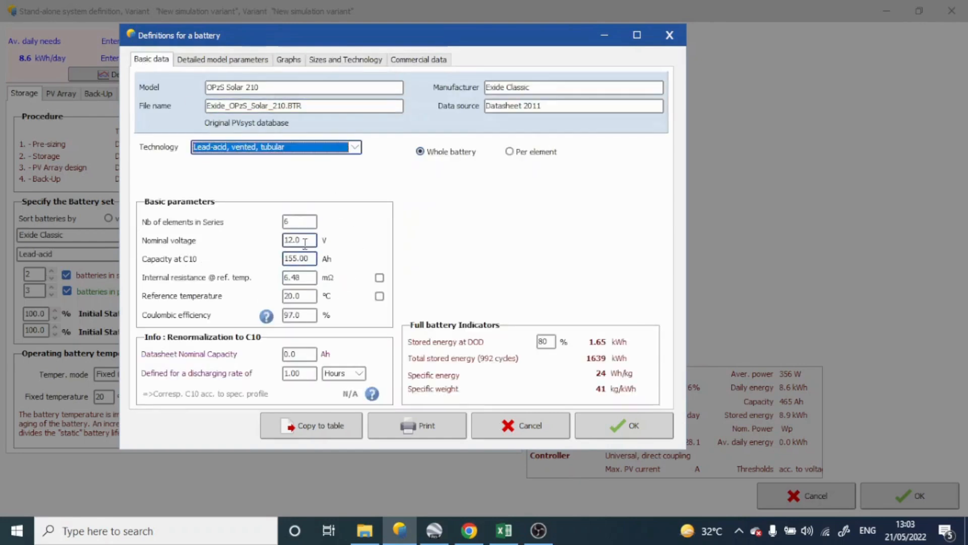
Check the battery's nominal voltage and C10 capacity, and leave the definition without saving a modified copy
drag(309, 237, 294, 239)
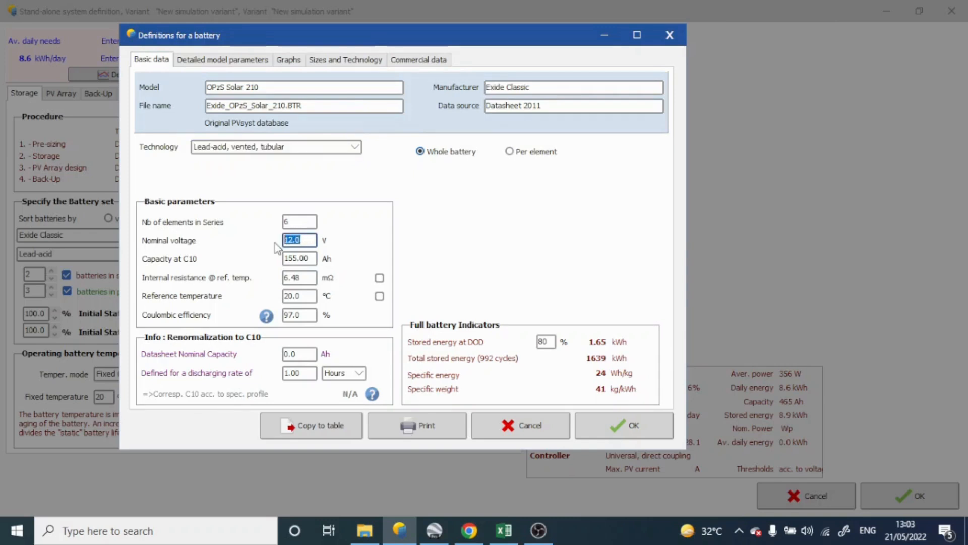
click(295, 261)
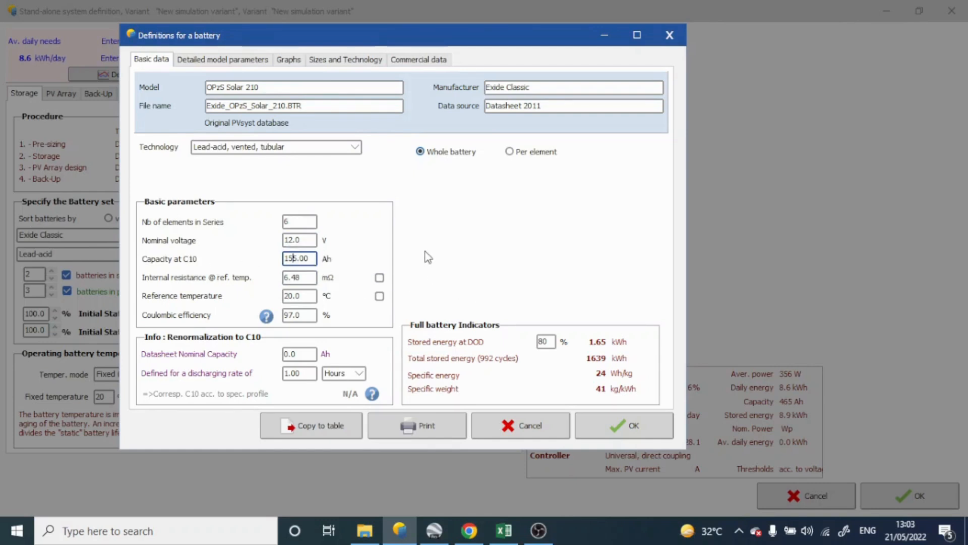
click(619, 428)
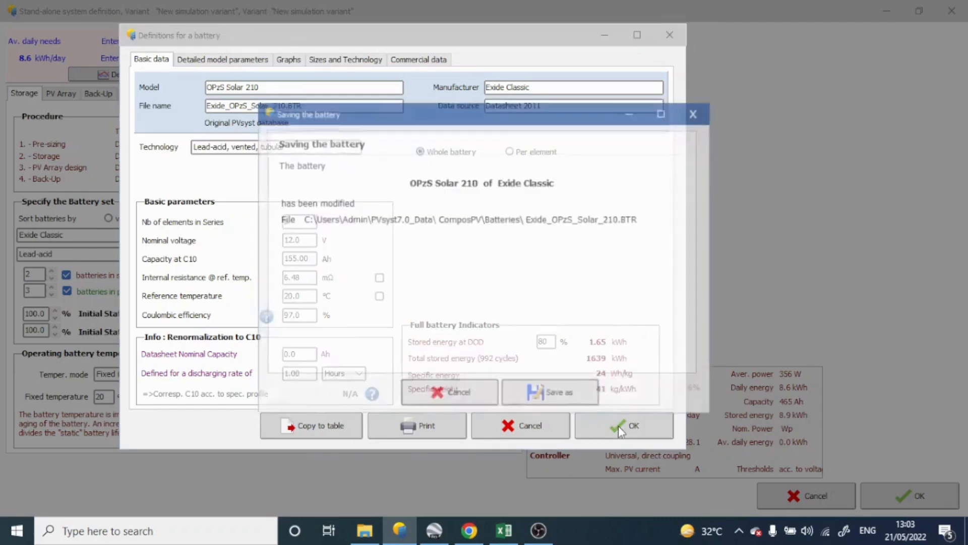
click(696, 112)
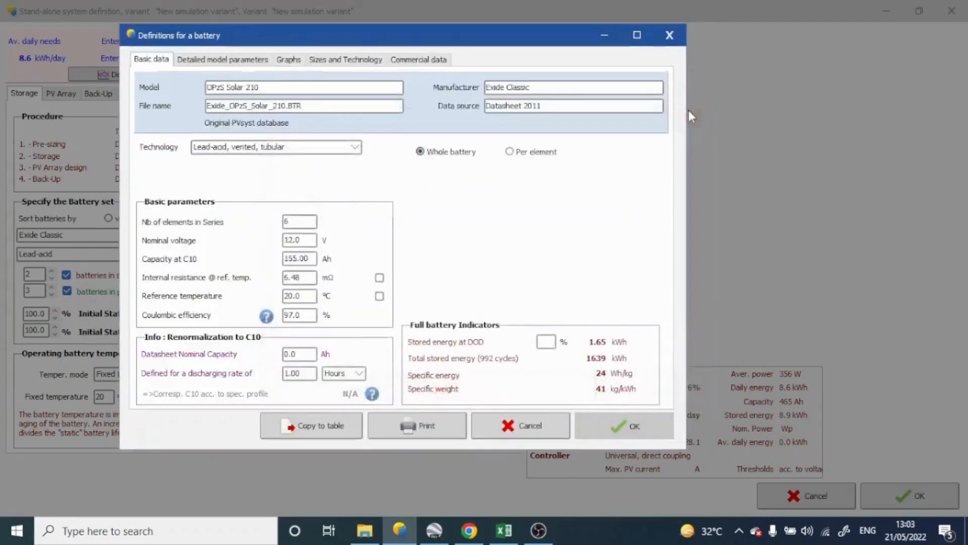
Reopen the OPzS Solar 210 battery definition, examine the stored energy at its depth of discharge, and close it
click(486, 237)
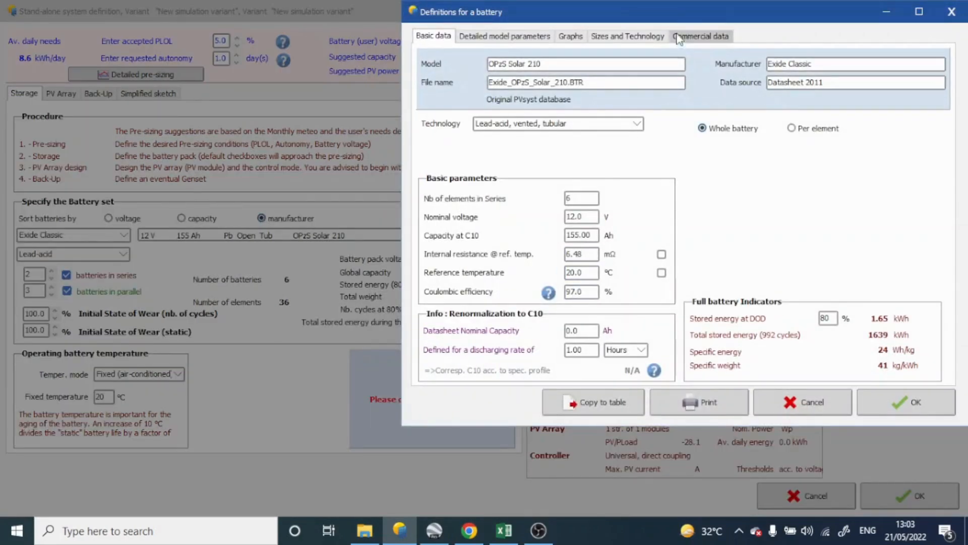
drag(676, 23, 408, 38)
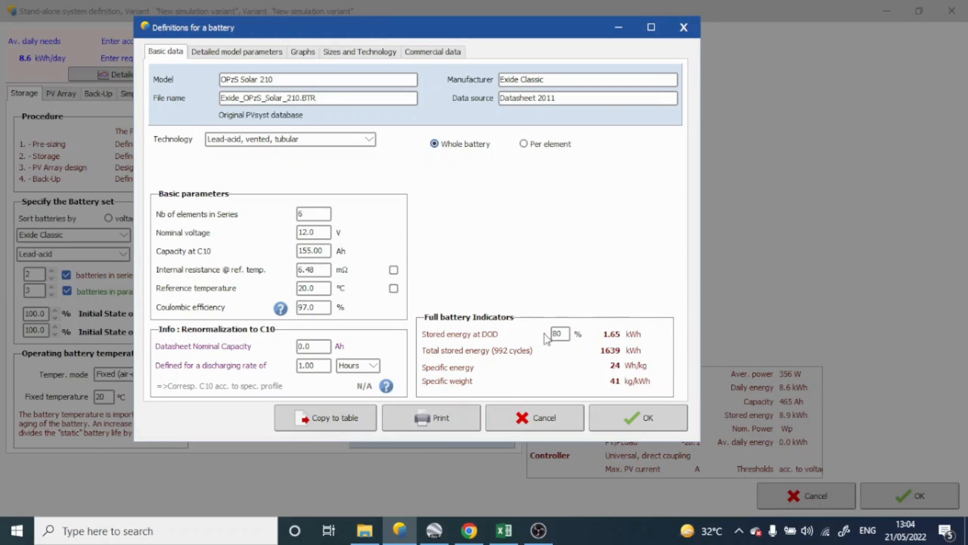
click(568, 333)
click(627, 422)
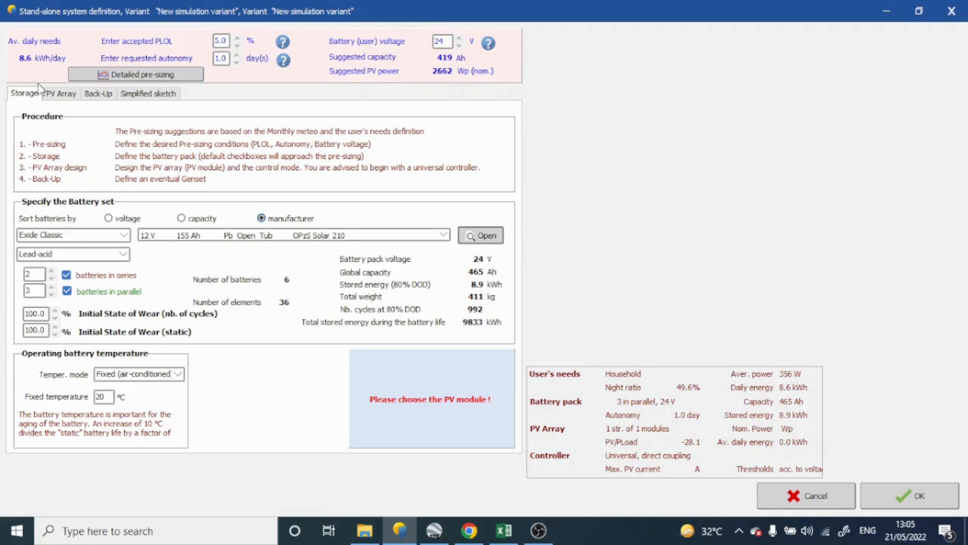
Review the battery voltage, the requested autonomy and the number of batteries in series and parallel
click(450, 41)
click(228, 62)
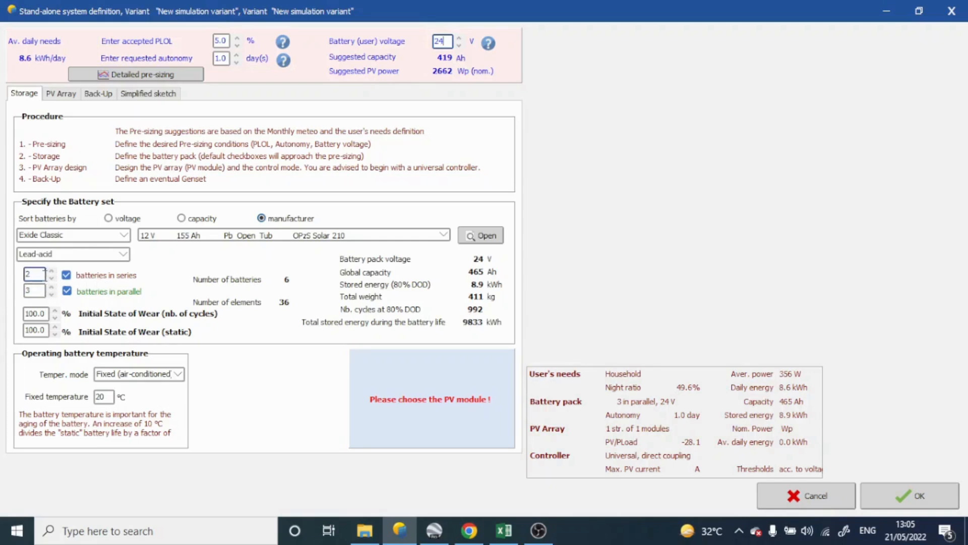
click(45, 291)
Switch to the Standalone system workbook in Excel and locate the Ah of Battery row in the System Design table
click(504, 530)
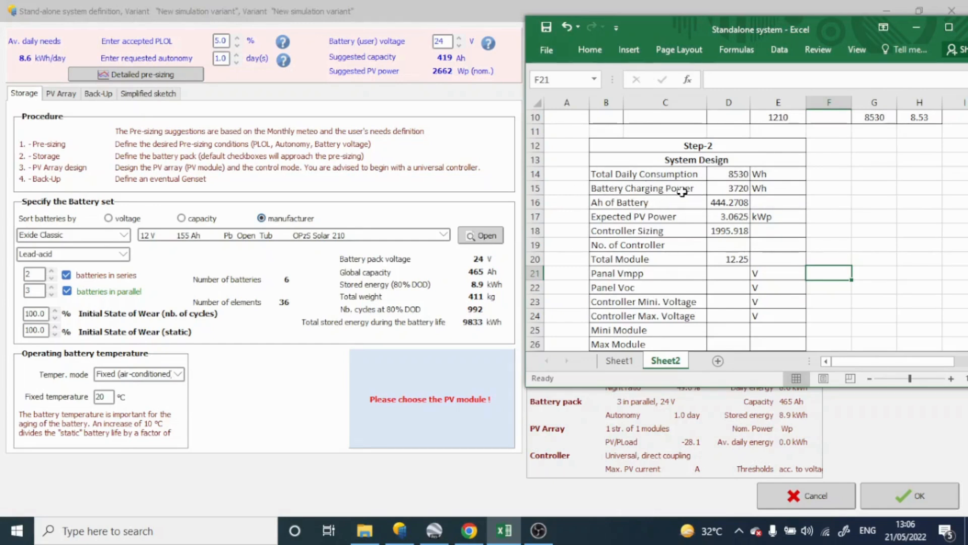
click(656, 203)
click(595, 203)
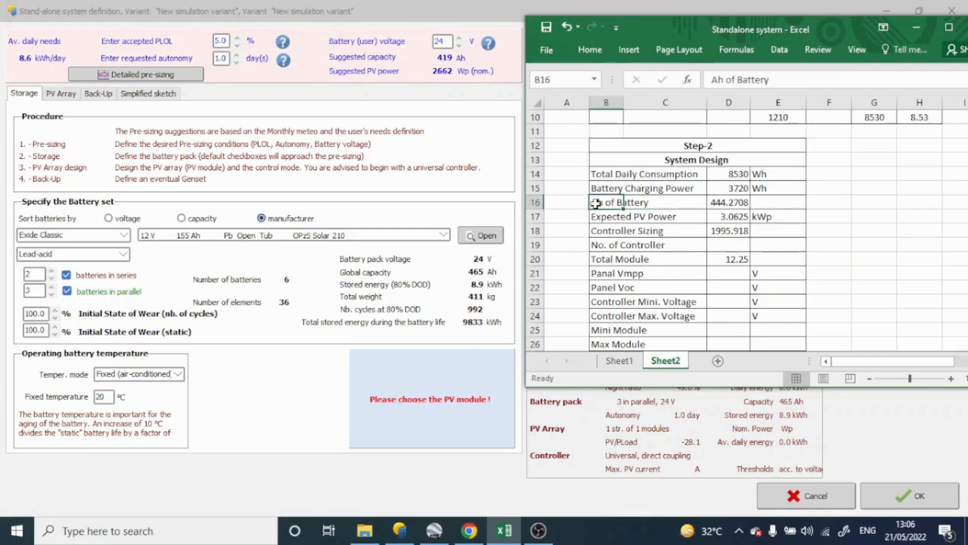
double_click(743, 203)
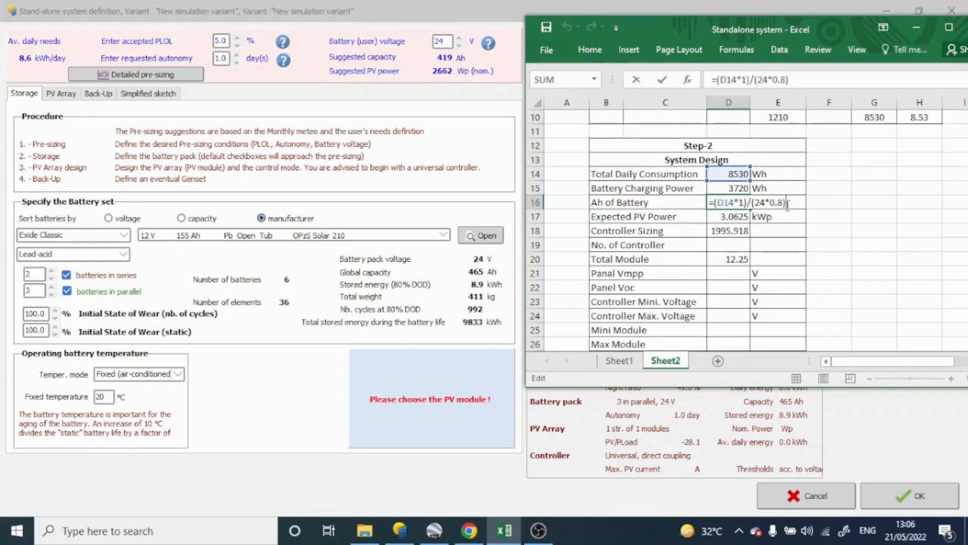
key(BackSpace)
key(BackSpace)
key(BackSpace)
key(BackSpace)
key(BackSpace)
key(BackSpace)
key(BackSpace)
key(BackSpace)
key(BackSpace)
key(BackSpace)
key(BackSpace)
key(BackSpace)
key(BackSpace)
key(BackSpace)
key(BackSpace)
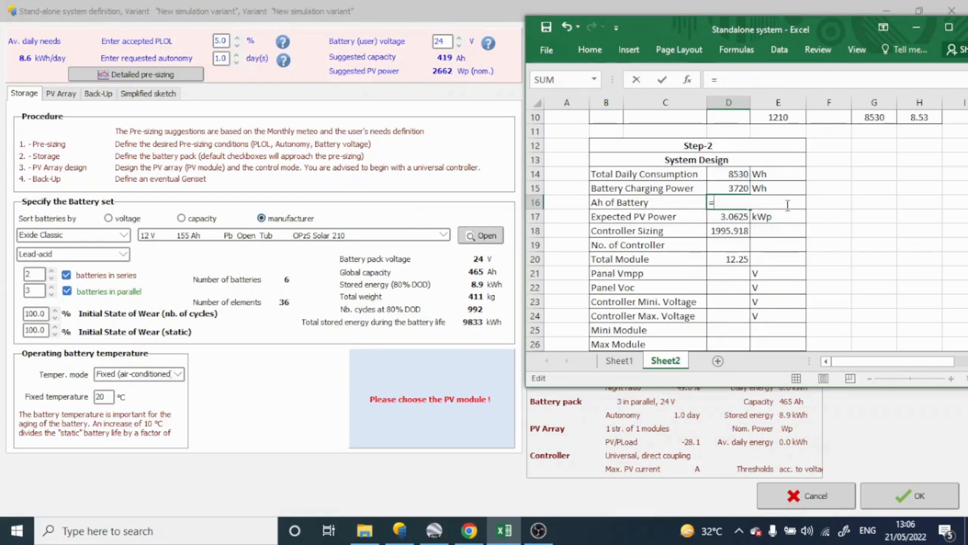
click(846, 220)
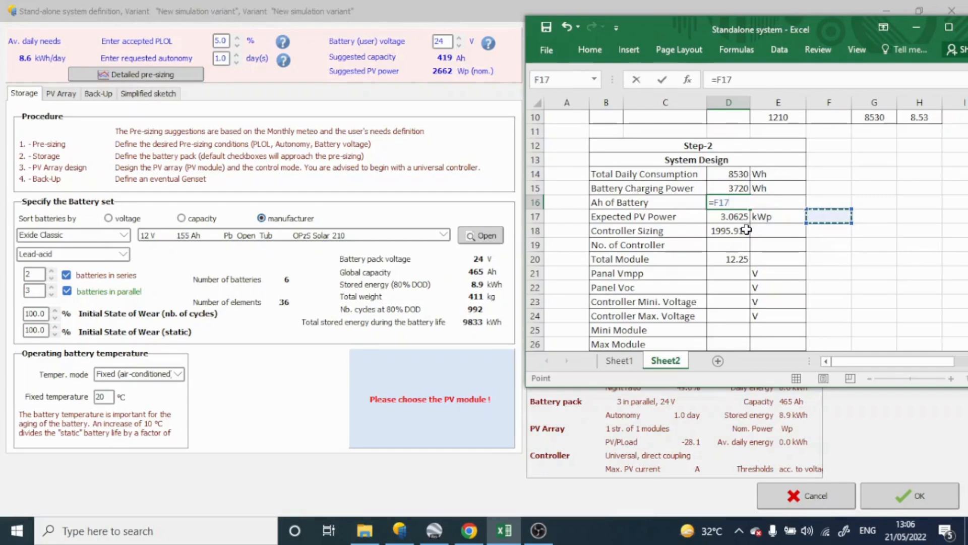
key(Escape)
Clear the Ah of Battery value in D16 and enter the formula =(D14*1)/(24*0.8)
ctrl+scroll(817, 242, up, 3)
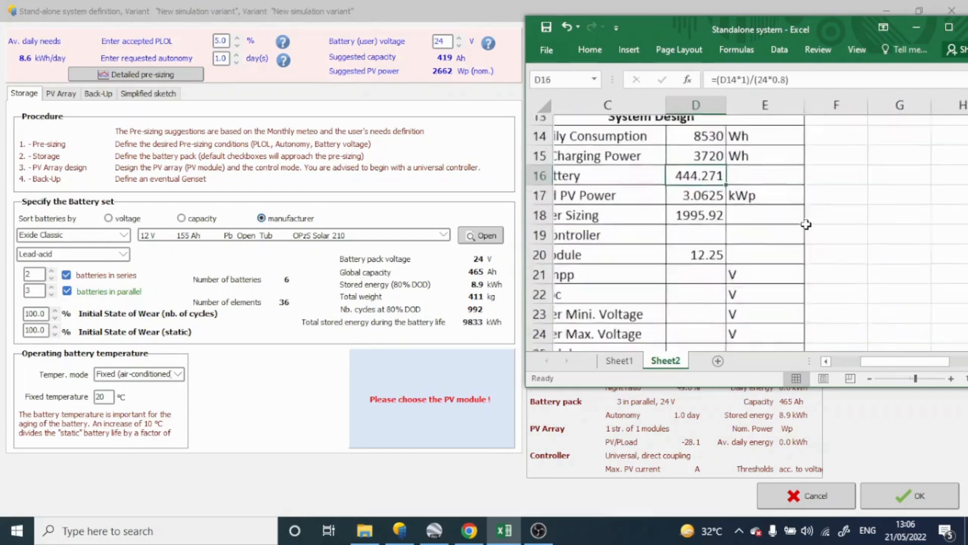
drag(893, 360, 871, 371)
key(Delete)
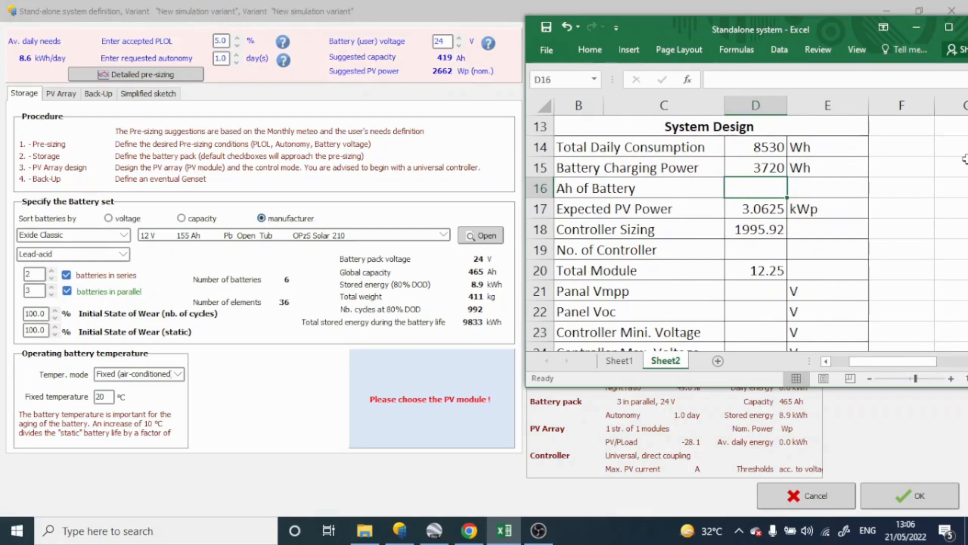
text(=()
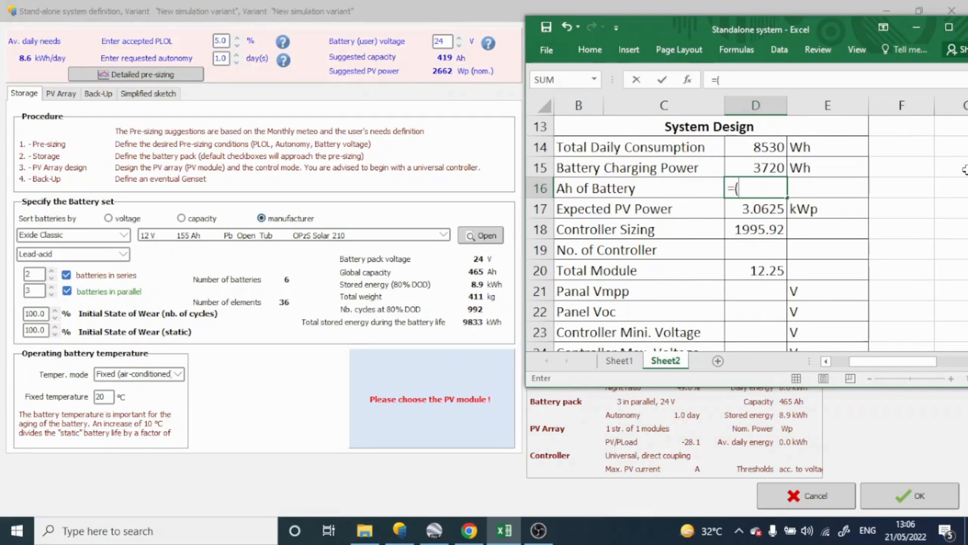
click(772, 147)
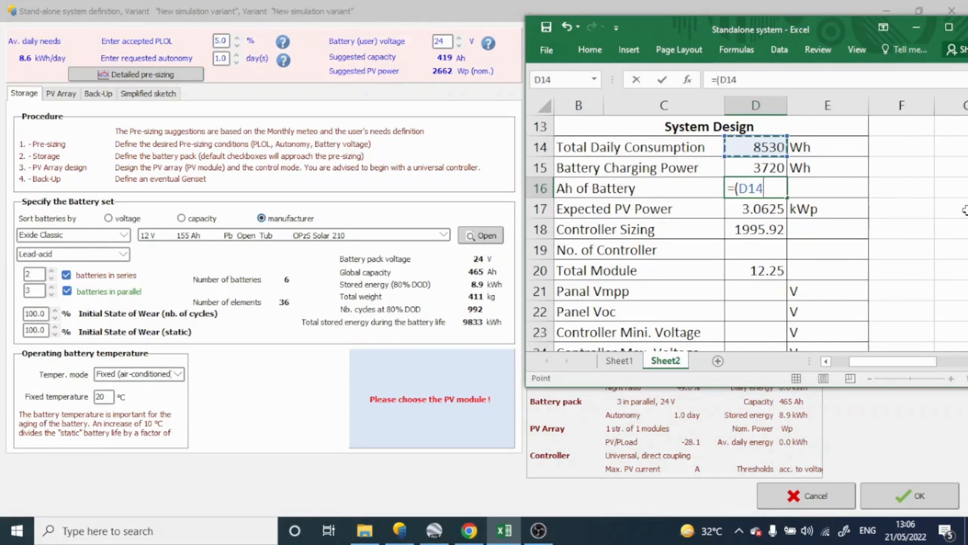
text(*)
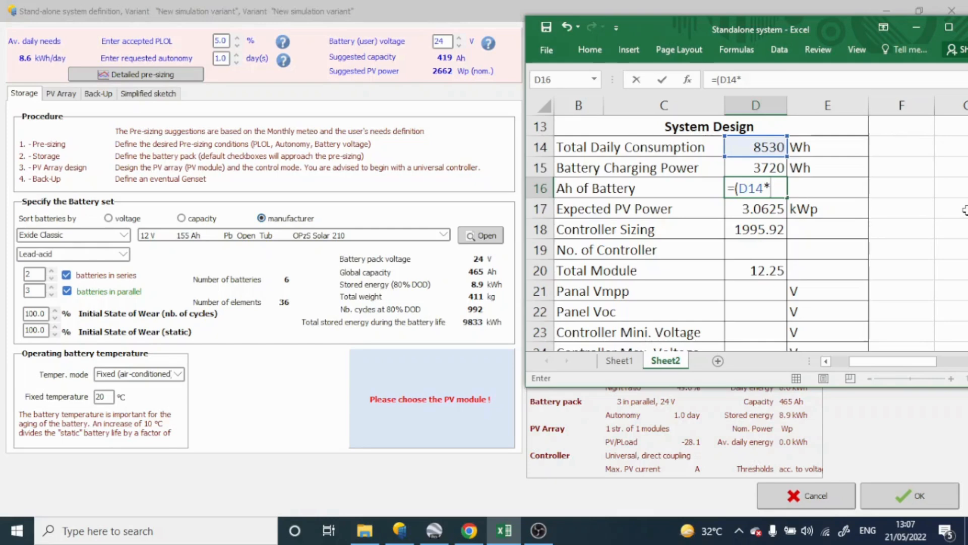
text(1))
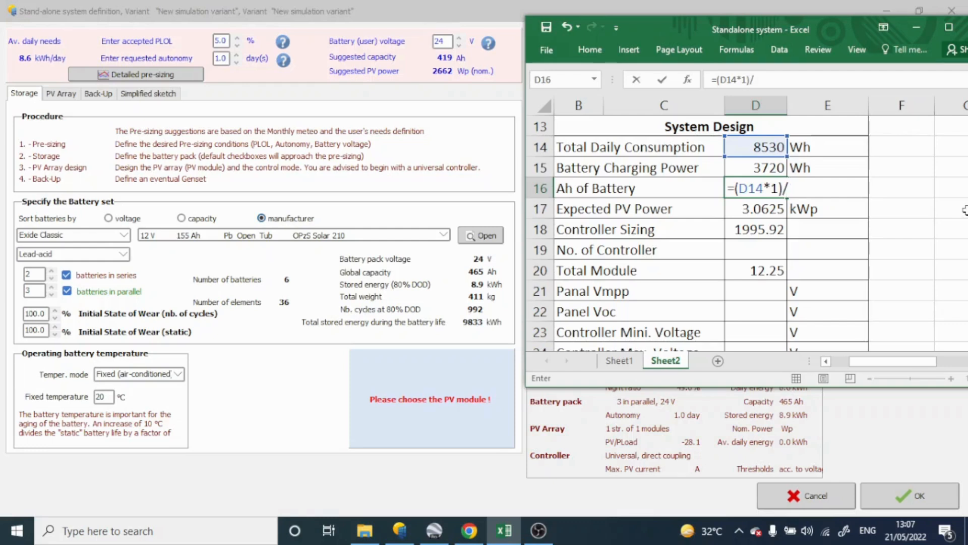
text(/(24*)
text(0.8)
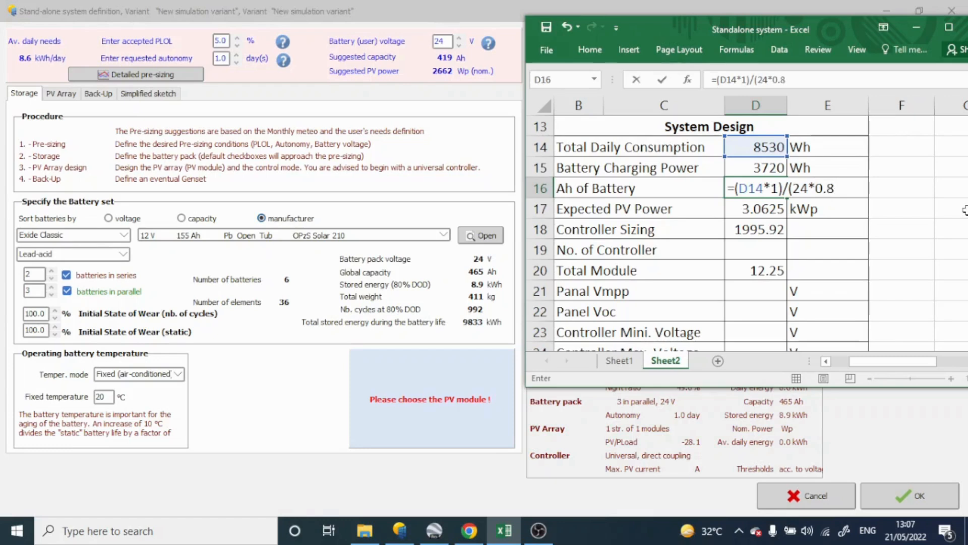
text())
key(Return)
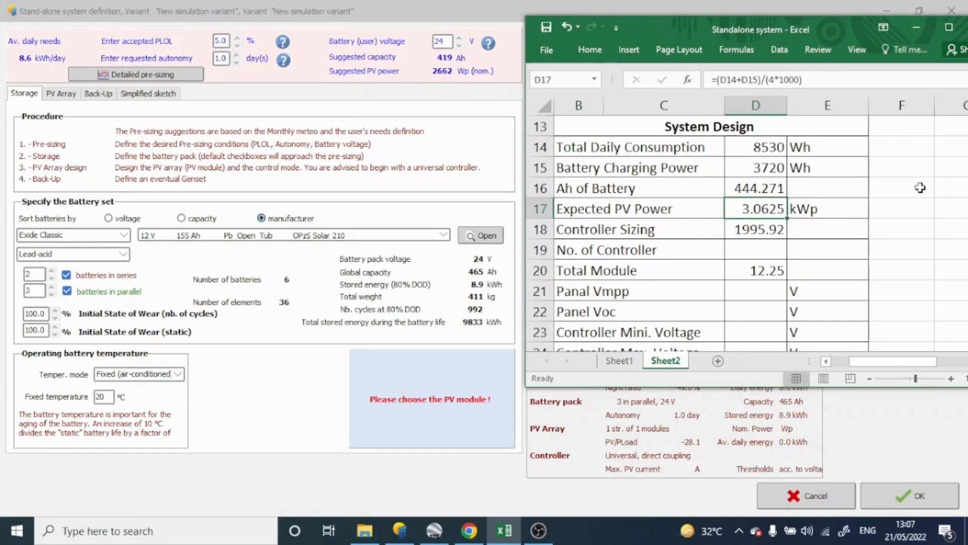
Enter the unit Ah in E16 beside the battery capacity
click(827, 187)
text(Ah)
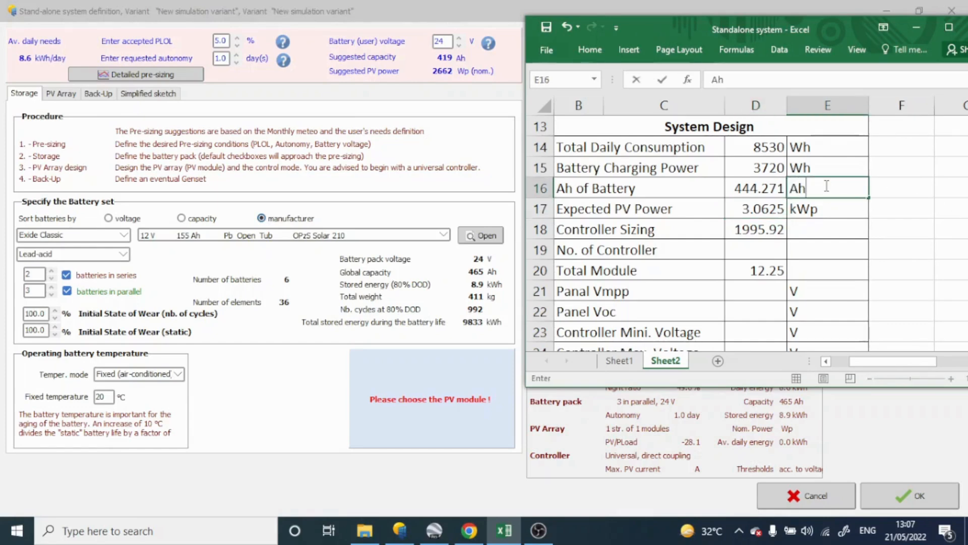
key(Return)
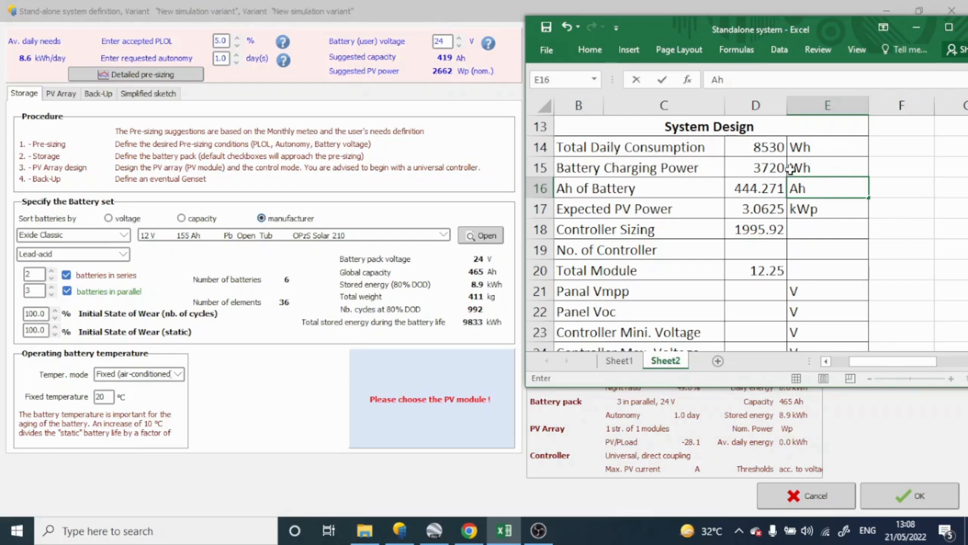
Enter 12 in G16 beside the System Design table and calculate the series voltage in H16 with =G16*2
drag(883, 362, 923, 363)
click(794, 188)
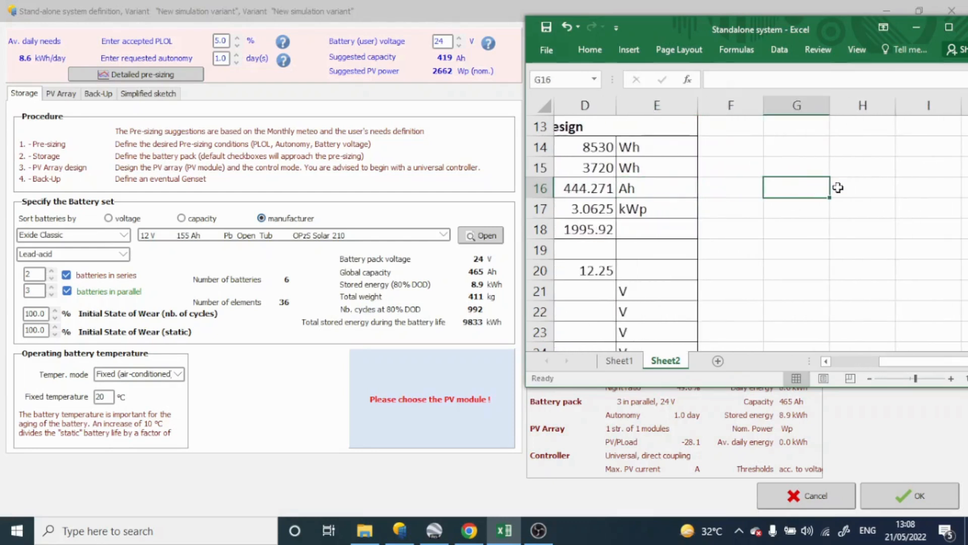
text(12)
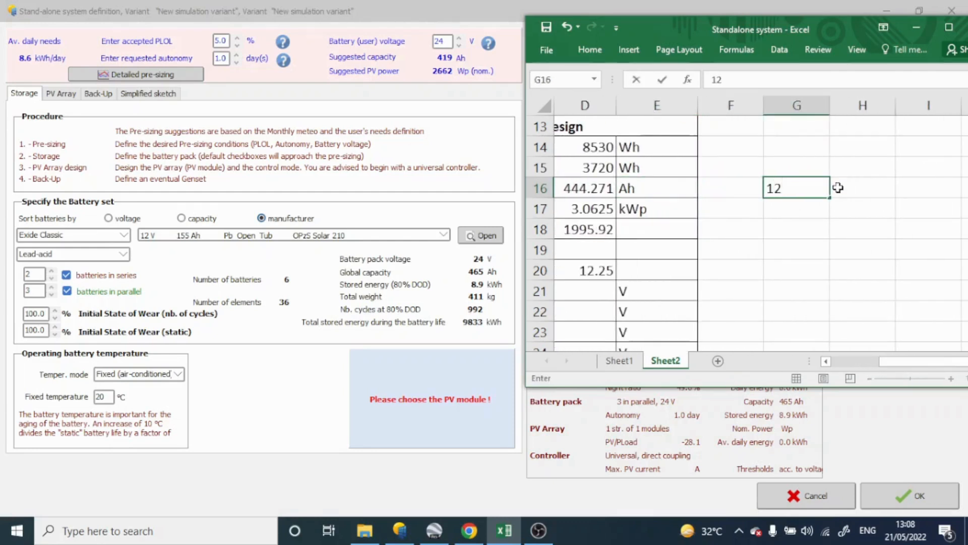
click(838, 188)
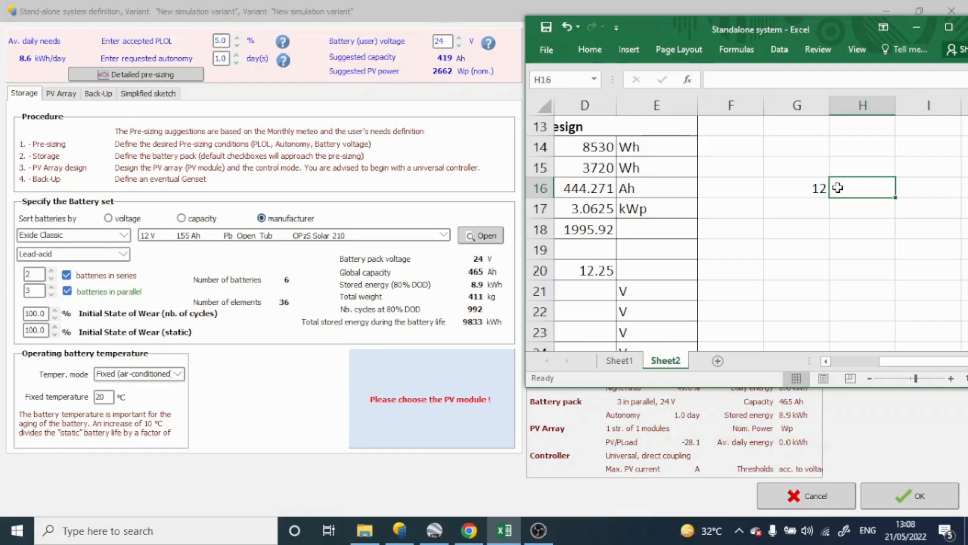
text(=)
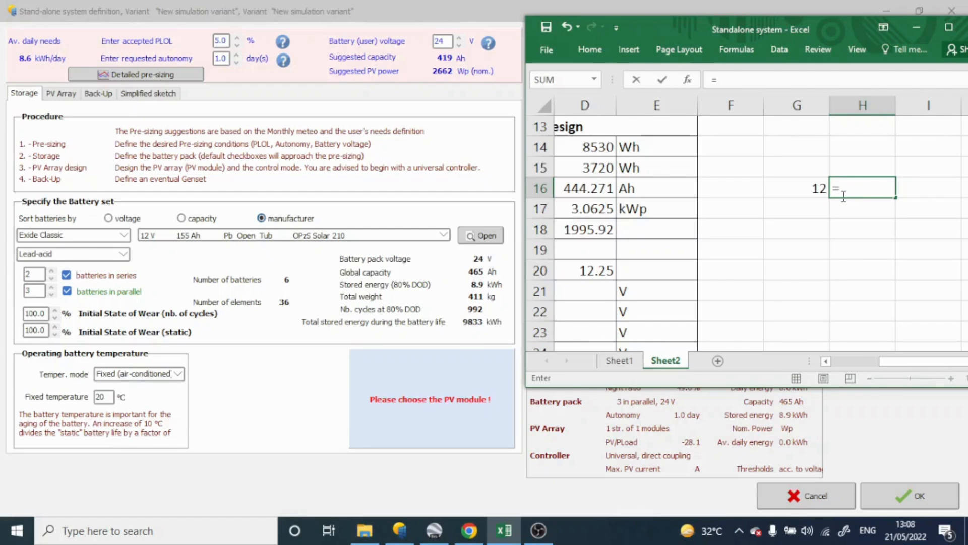
click(819, 187)
text(*2)
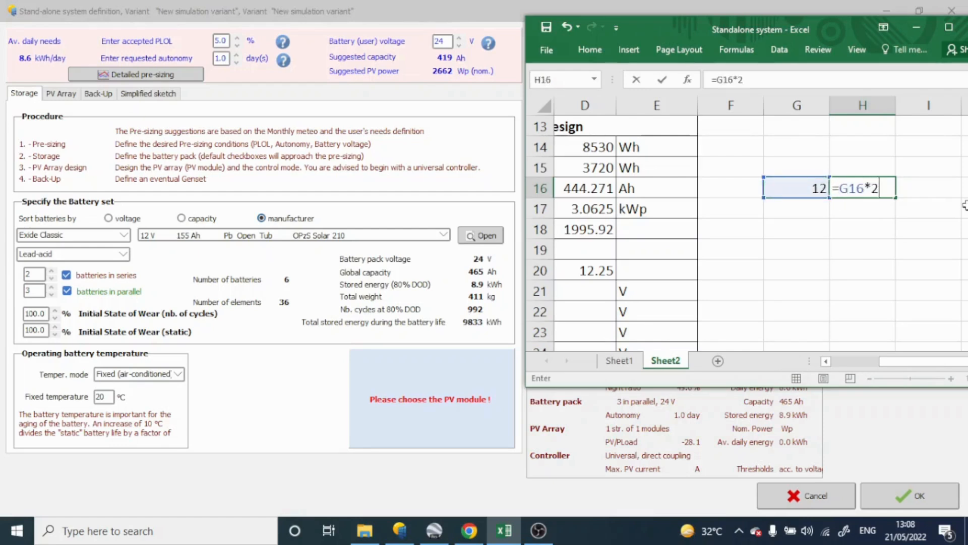
key(ctrl+Return)
key(Return)
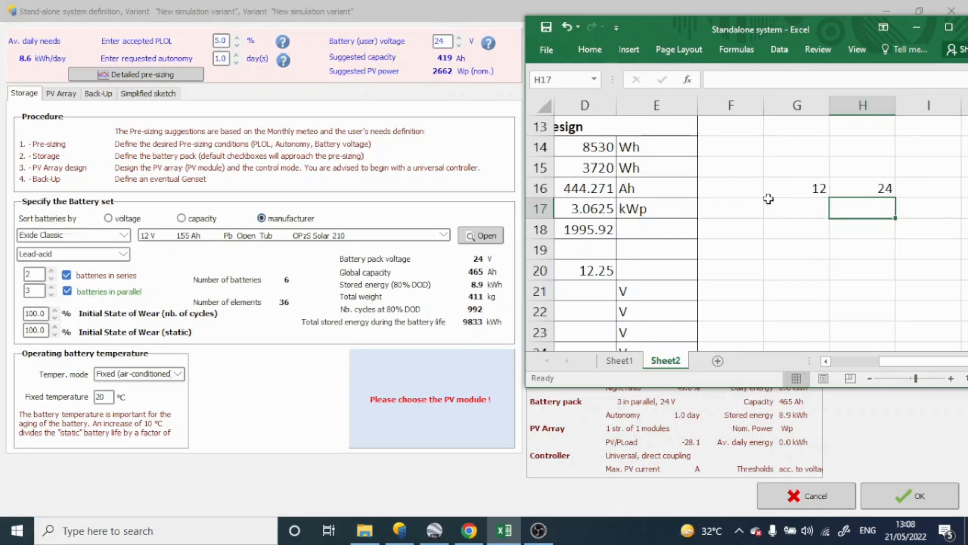
Enter 155 in G17 and label the two rows V in F16 and Ah in F17
click(802, 212)
text(155)
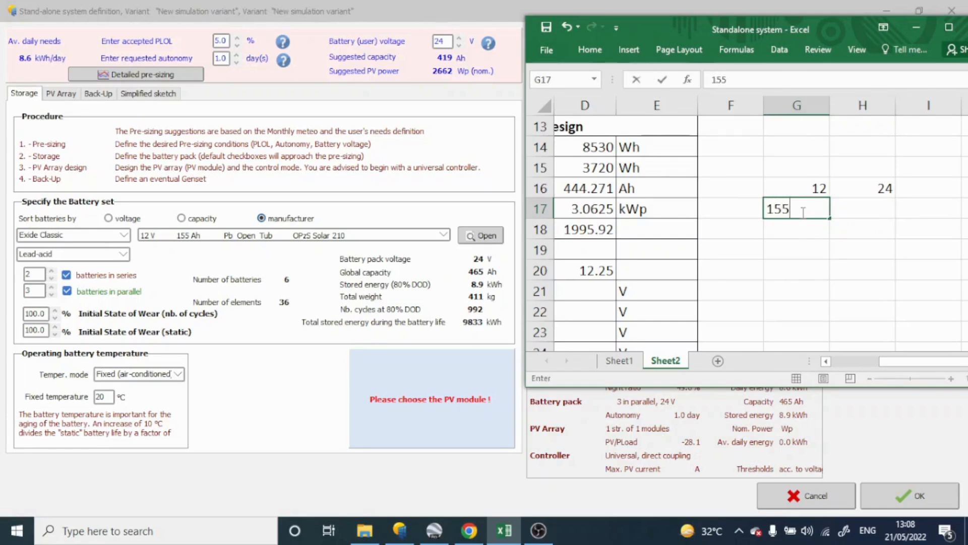
click(722, 197)
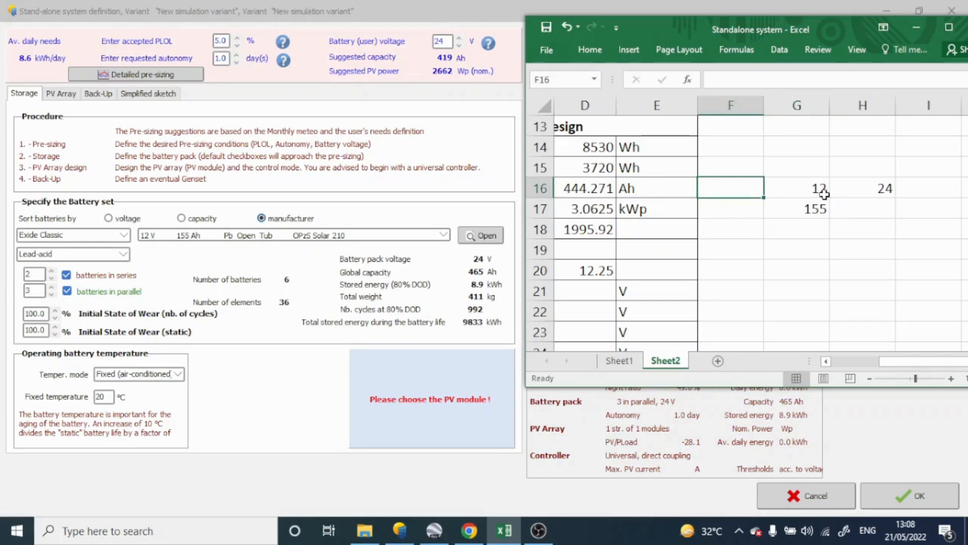
text(V)
click(737, 207)
text(A)
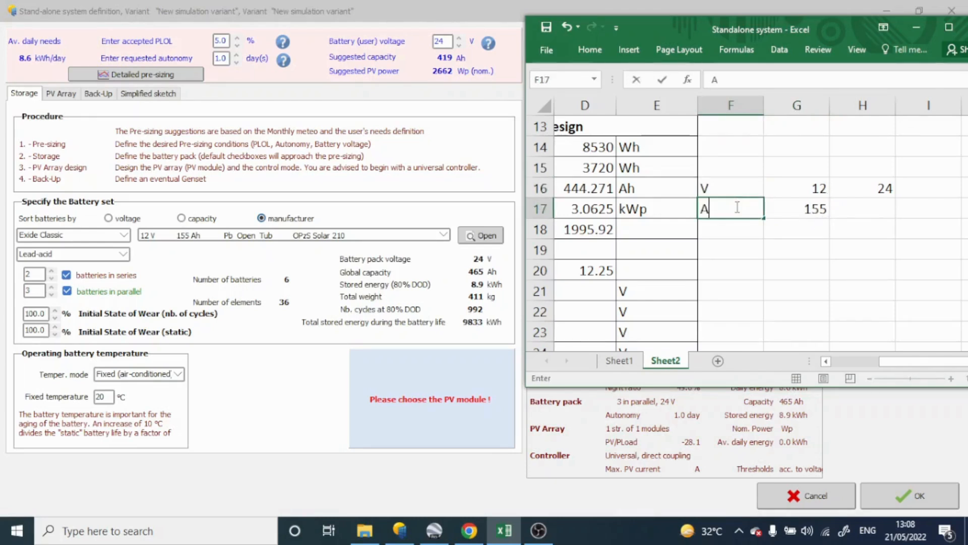
text(h)
Calculate a parallel battery capacity in H17 with the formula =G17*2
click(866, 217)
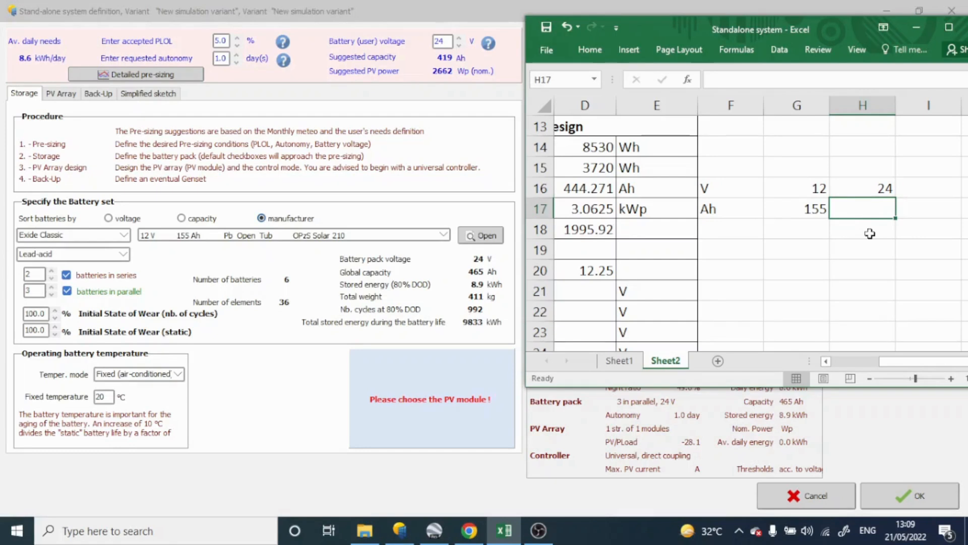
text(=)
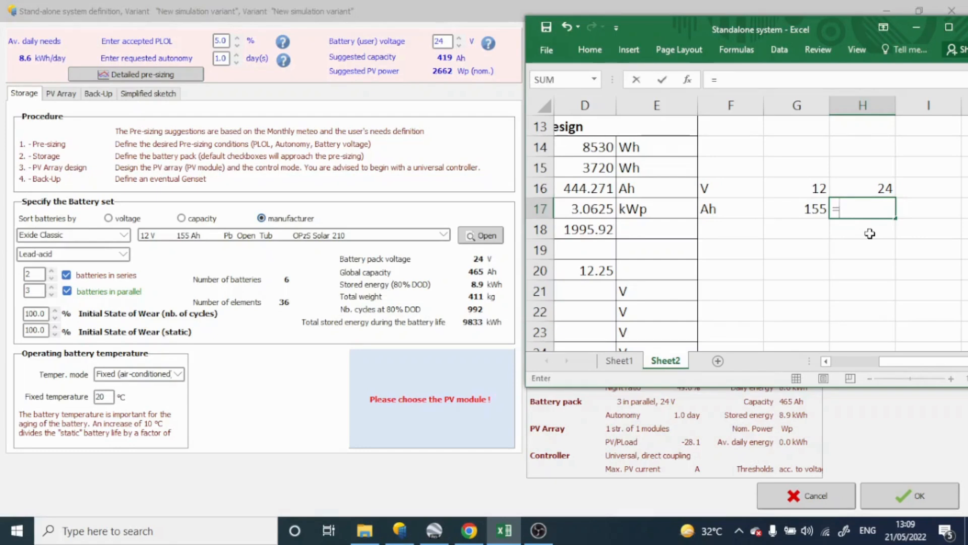
text(155)
key(BackSpace)
key(BackSpace)
key(BackSpace)
click(813, 209)
text(*)
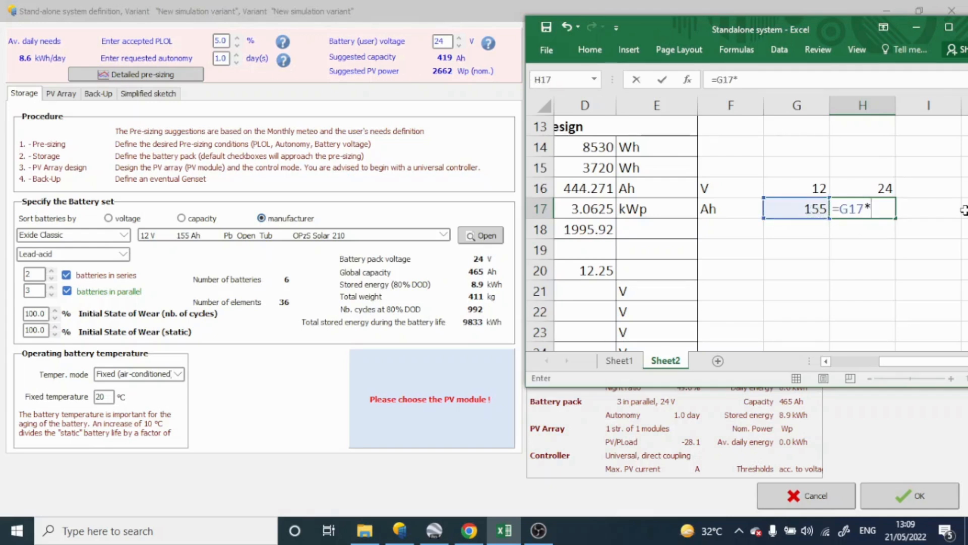
text(2)
key(Return)
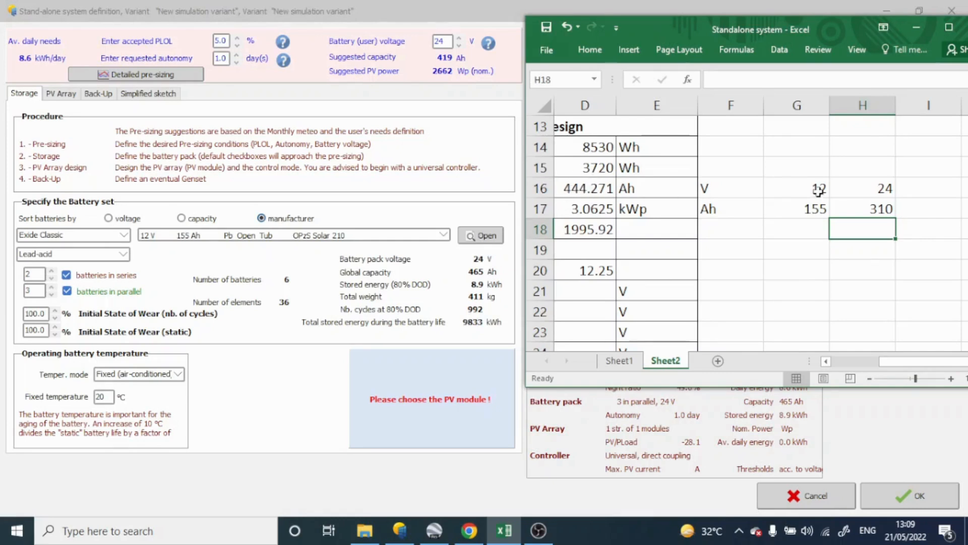
Change the multiplier in the H17 capacity formula to 3, giving =G17*3
double_click(871, 209)
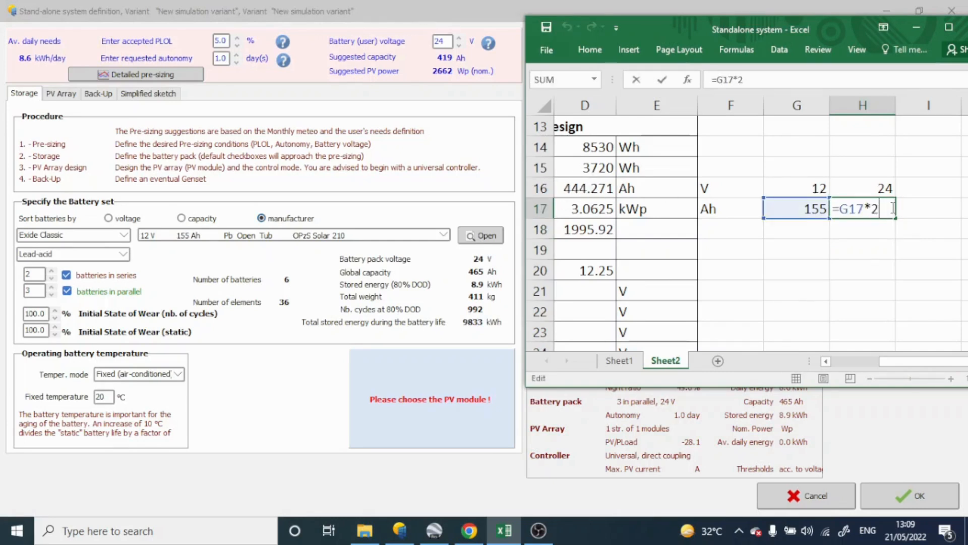
key(BackSpace)
text(3)
key(Return)
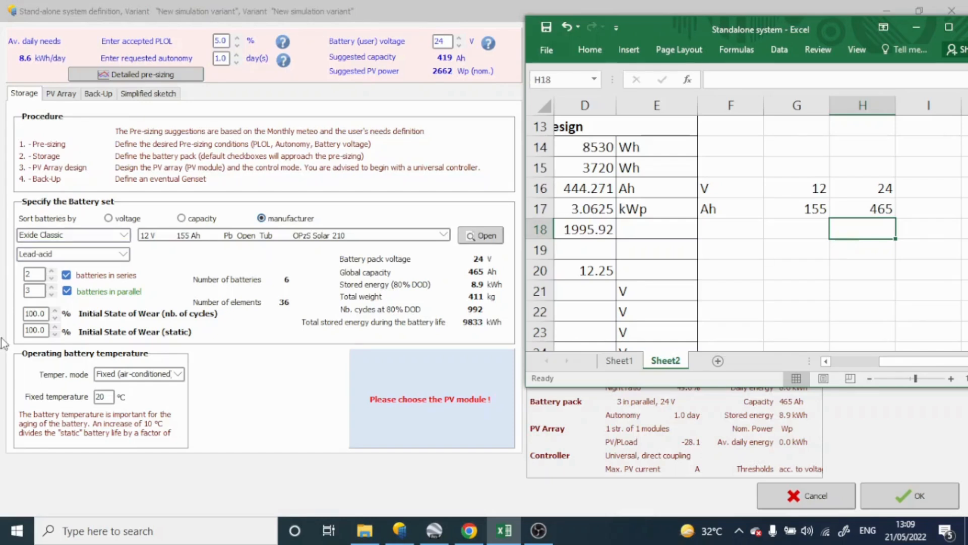
Switch to the PVsyst stand-alone system definition and review the batteries in series, batteries in parallel and battery voltage
click(308, 16)
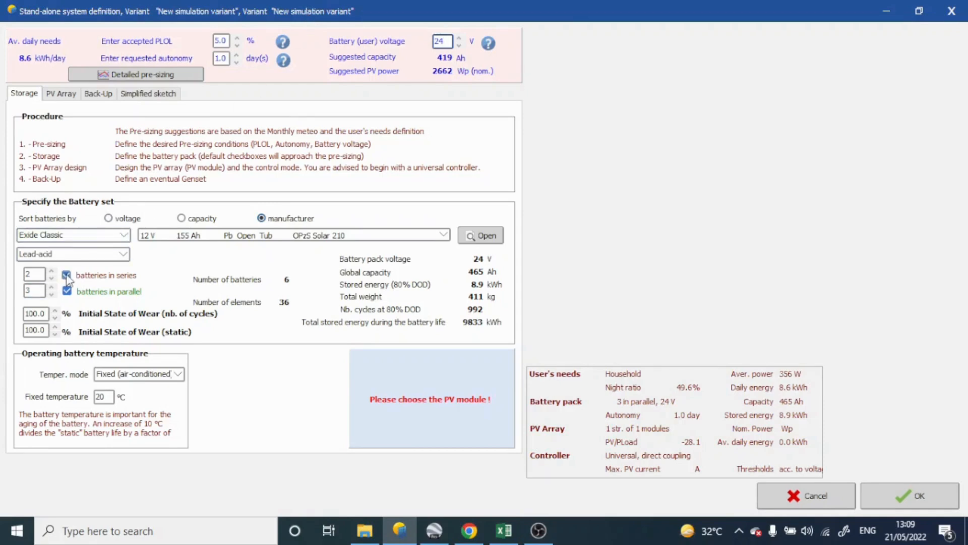
click(34, 274)
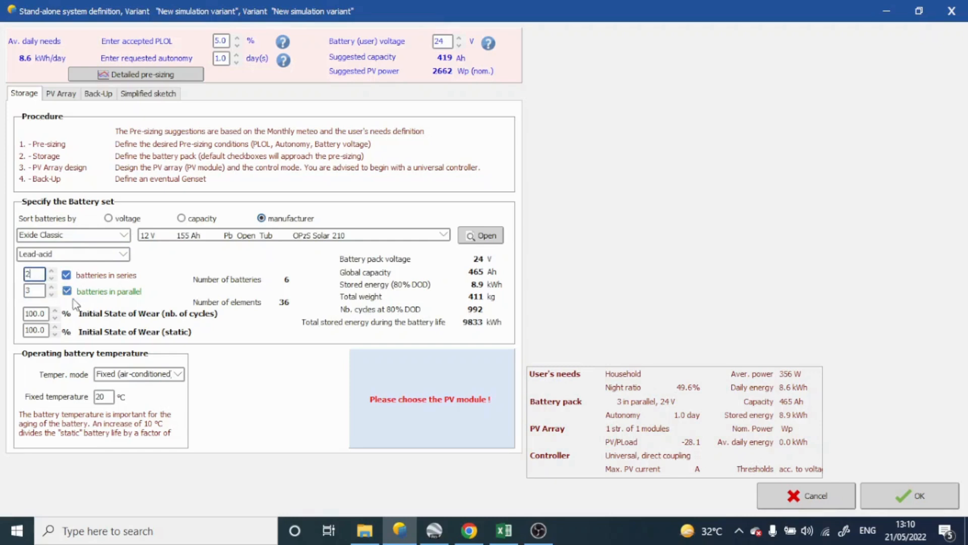
click(29, 290)
click(38, 274)
click(443, 42)
Set the operating battery temperature mode to external ambient temperature
click(179, 379)
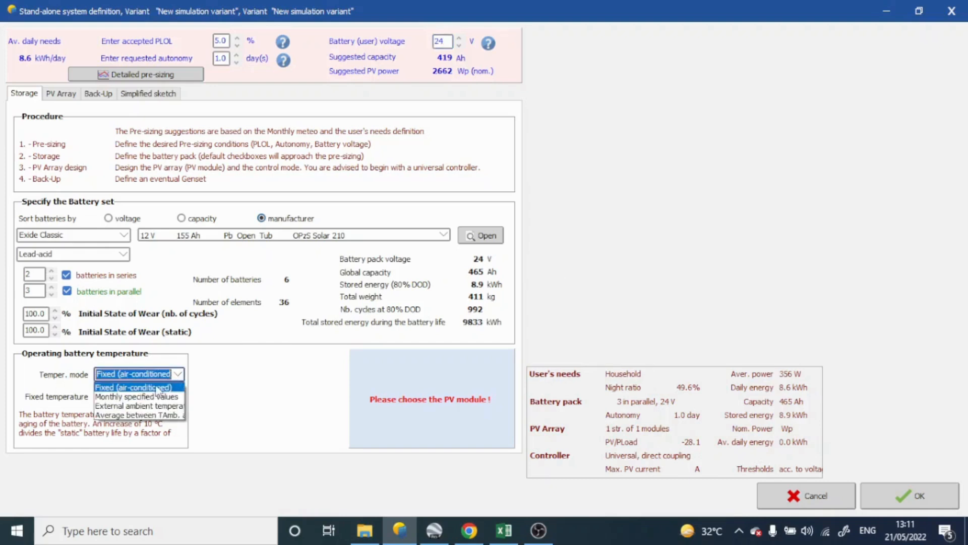
click(123, 387)
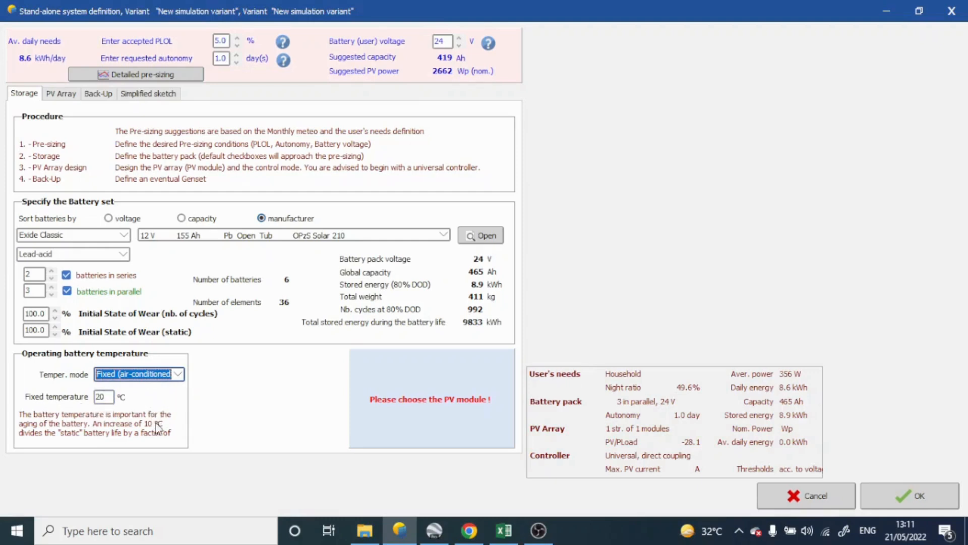
click(179, 375)
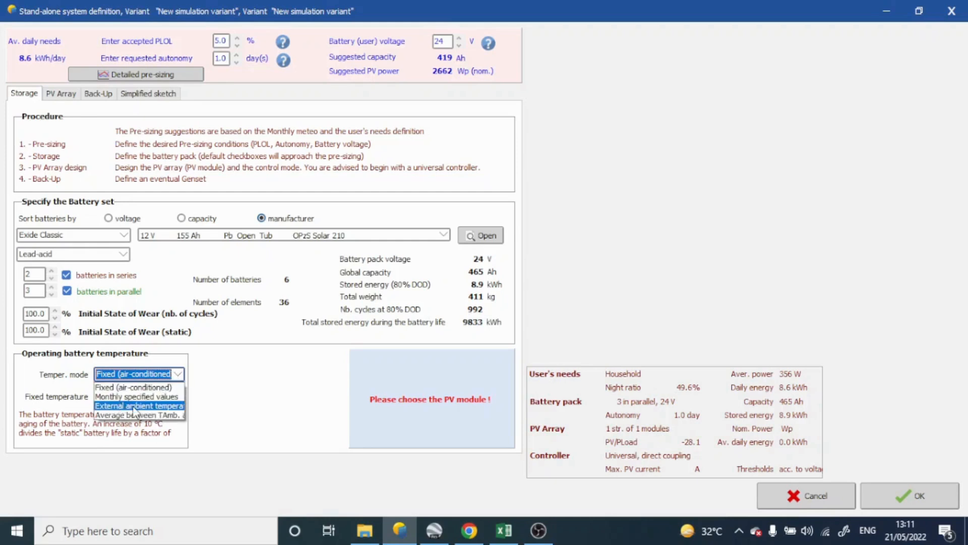
click(146, 406)
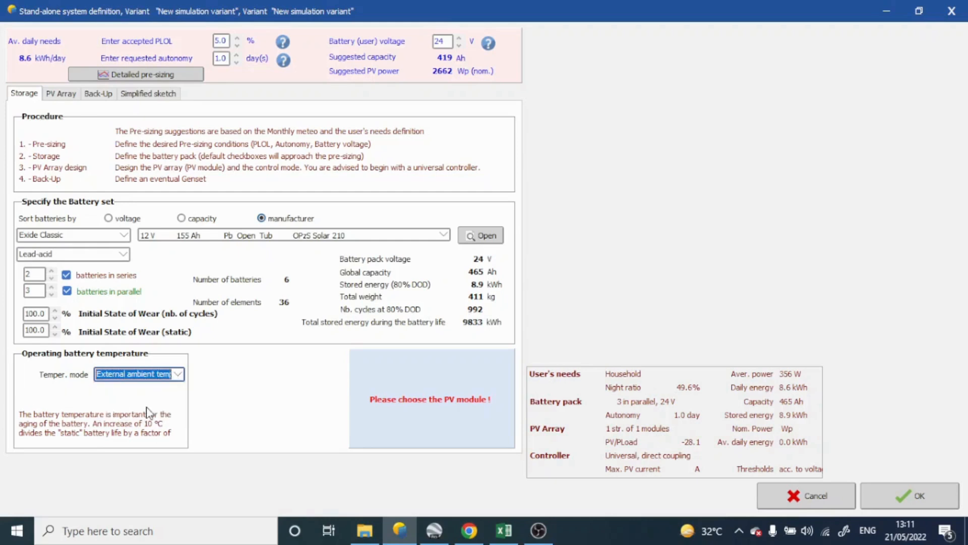